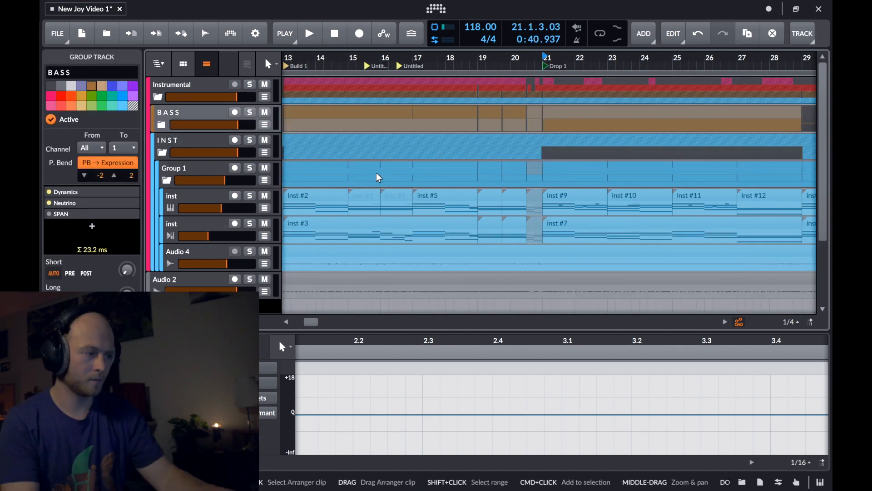
# - Play the drop from bar 21 in the full mix, and again with Group 1 soloed
pyautogui.press('space')
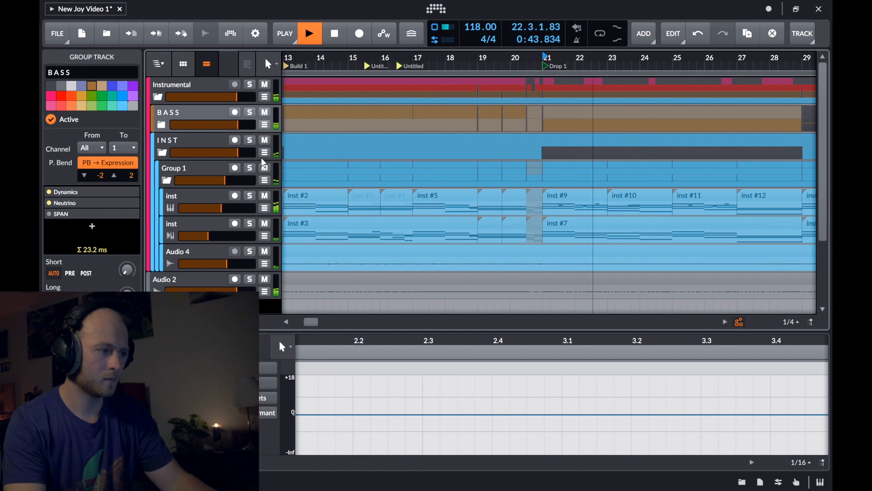
pyautogui.press('space')
pyautogui.click(251, 169)
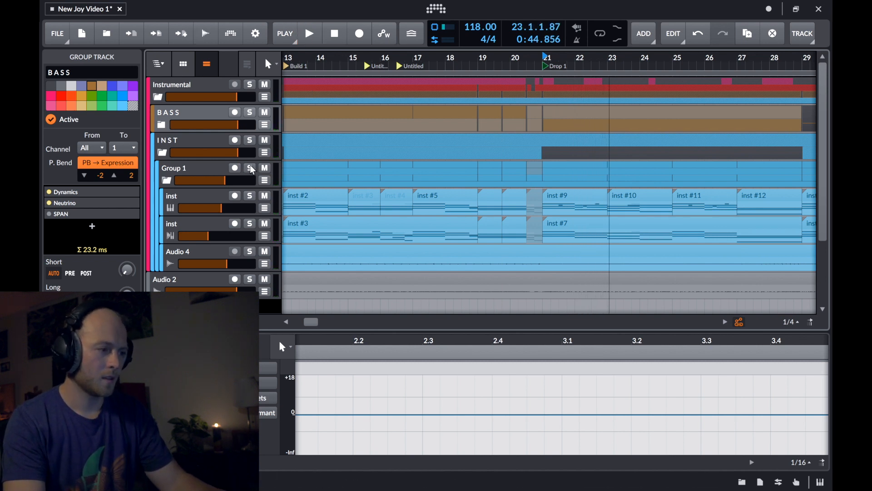
pyautogui.press('space')
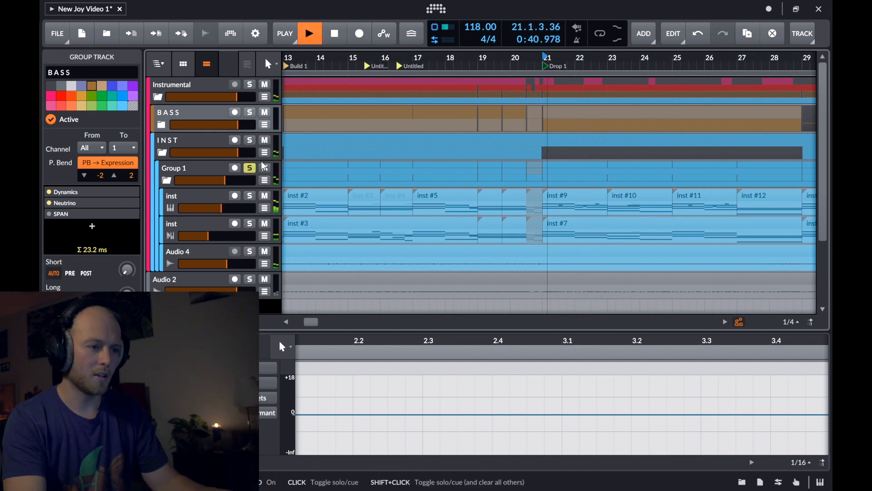
pyautogui.press('space')
# - Solo only the first inst track in Group 1 and play it from the drop
pyautogui.click(196, 198)
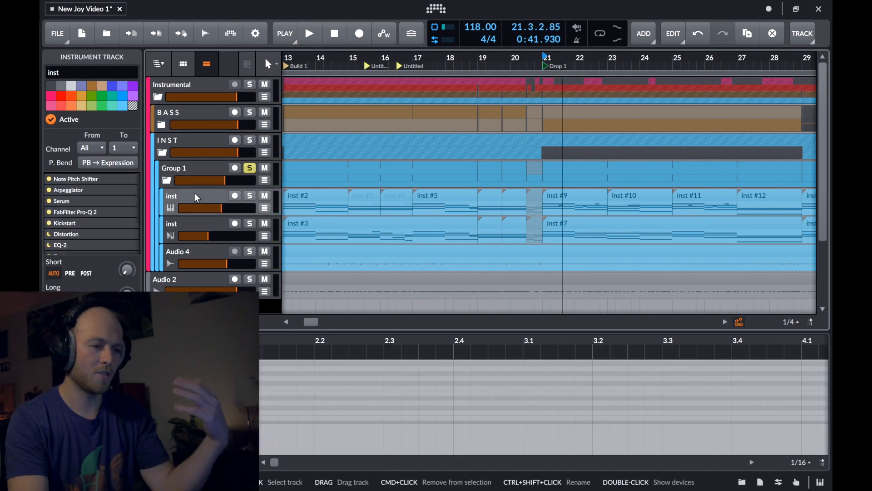
pyautogui.keyDown('shift'); pyautogui.click(250, 197); pyautogui.keyUp('shift')
pyautogui.press('space')
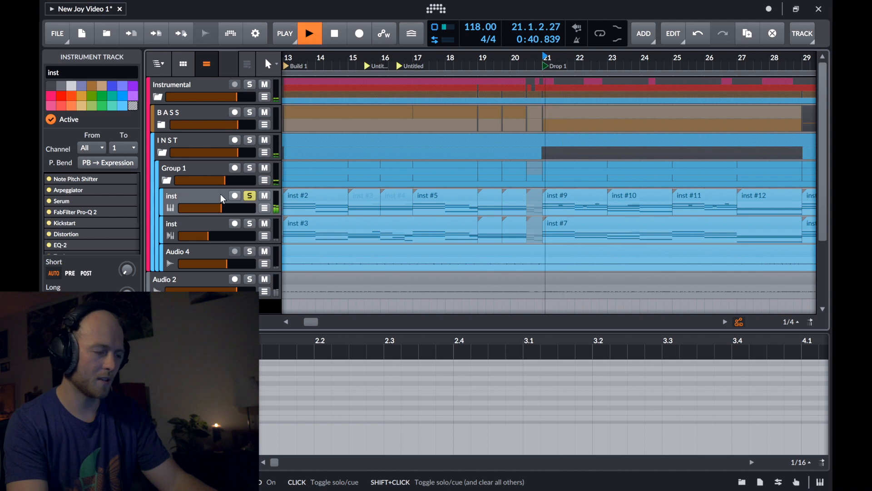
# - Show the first inst track's device chain and open its Serum plugin window
pyautogui.doubleClick(215, 196)
pyautogui.press('space')
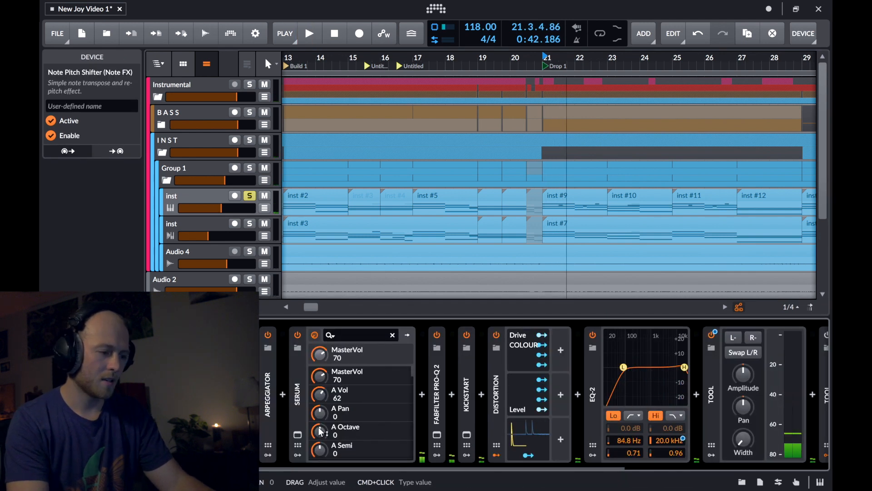
pyautogui.click(297, 435)
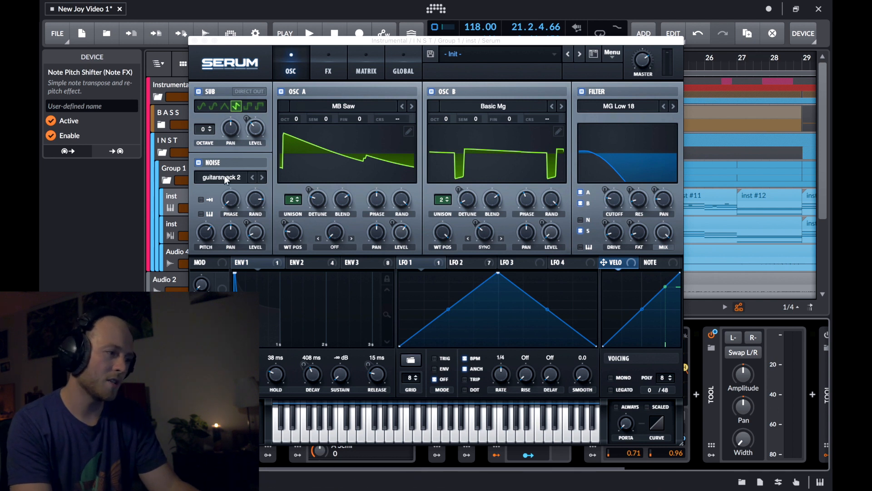
# - Disable Osc B, Noise and Sub to audition Osc A alone from the drop, and display Env 3
pyautogui.click(437, 90)
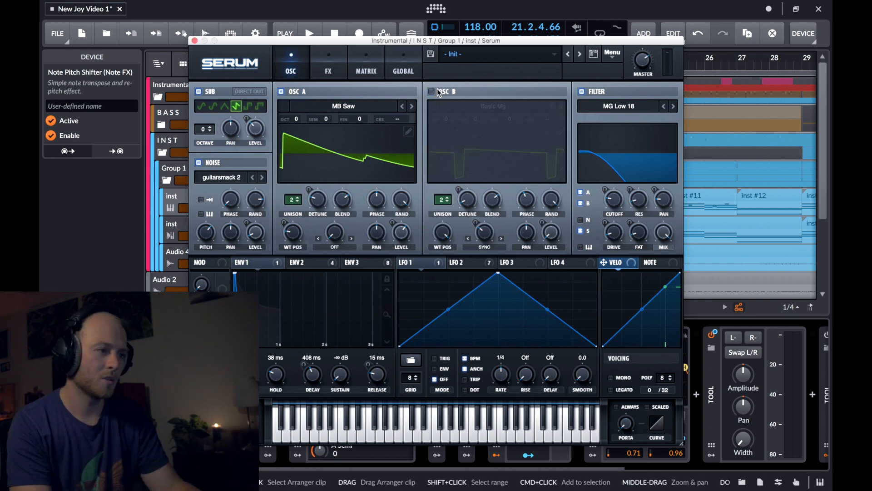
pyautogui.click(198, 162)
pyautogui.click(198, 92)
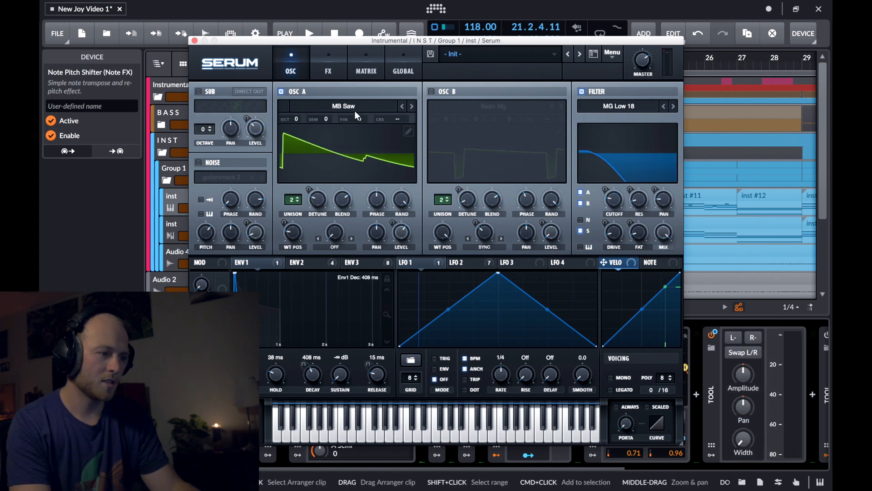
pyautogui.press('space')
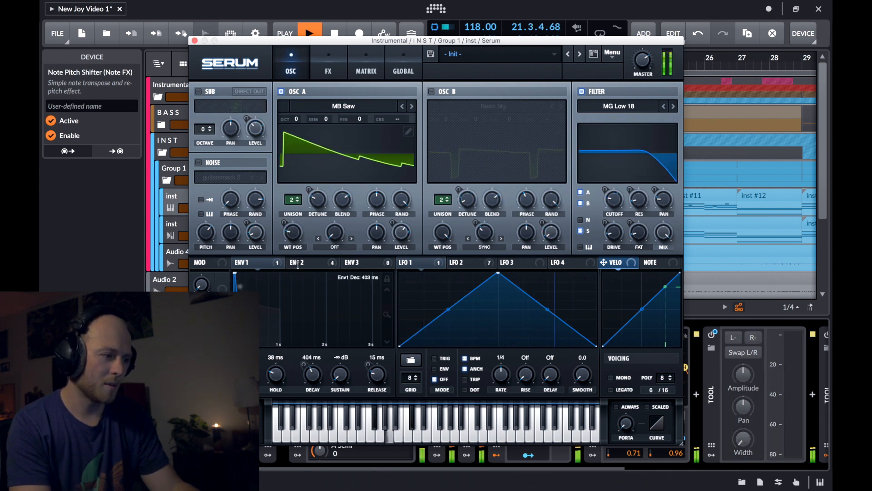
pyautogui.click(366, 264)
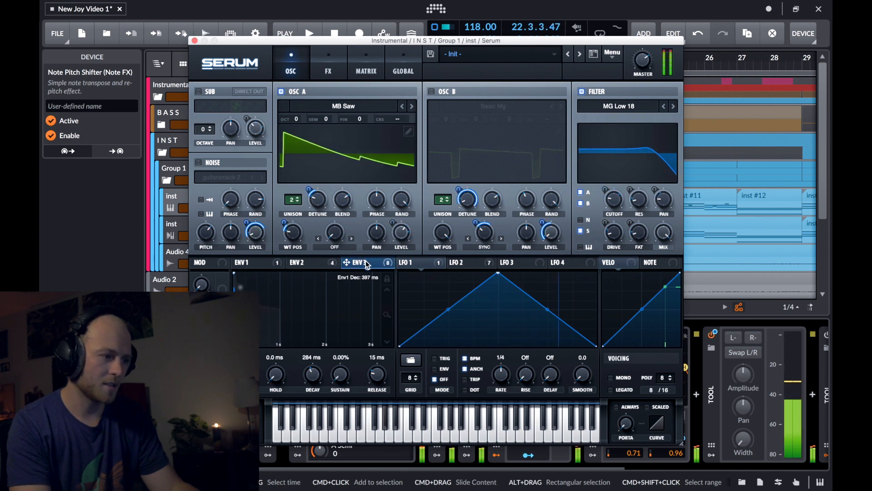
# - Enable Osc B and disable Osc A to audition the Basic Mg oscillator alone
pyautogui.click(434, 91)
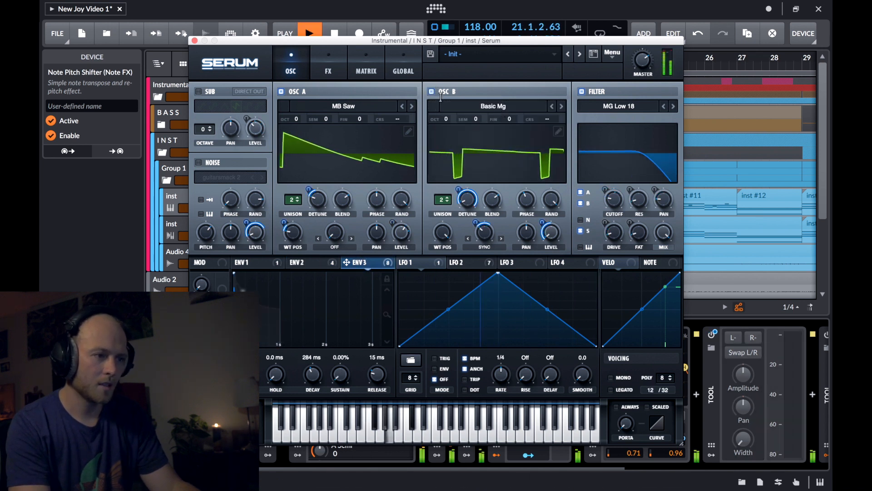
pyautogui.click(281, 91)
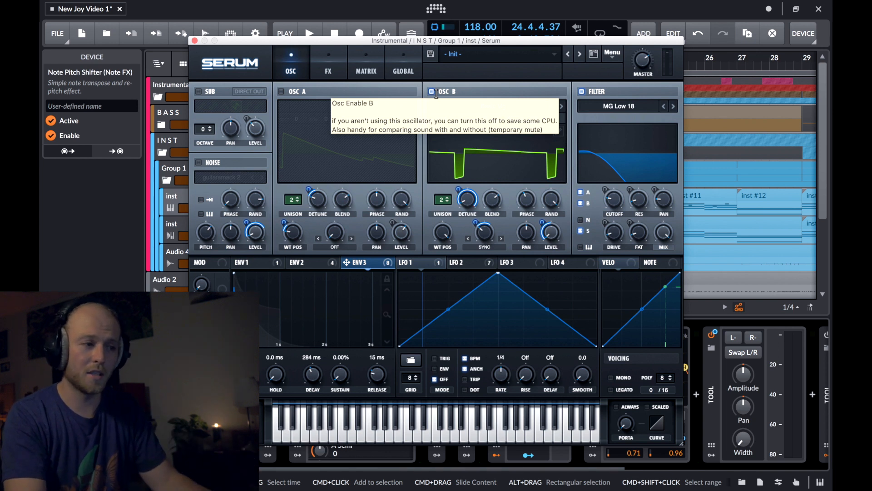
pyautogui.press('space')
pyautogui.press('space')
# - Enable the Sub oscillator and disable Osc B to audition the sub alone
pyautogui.click(198, 92)
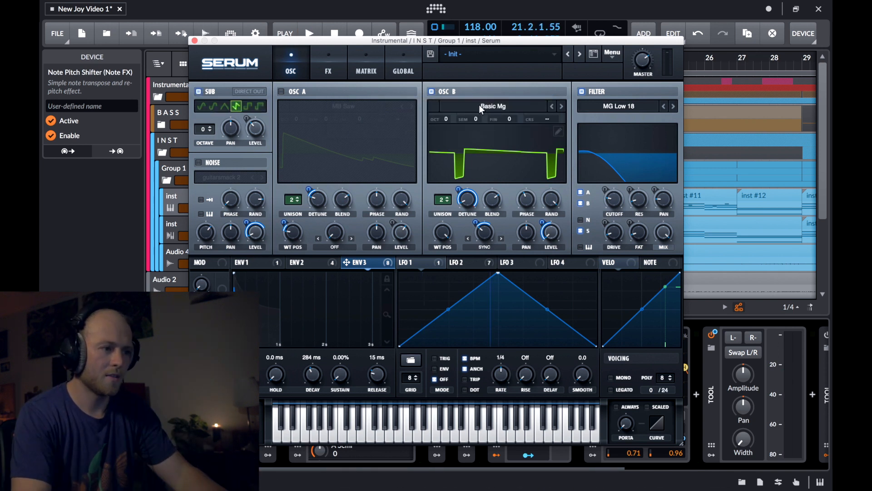
pyautogui.click(431, 92)
pyautogui.press('space')
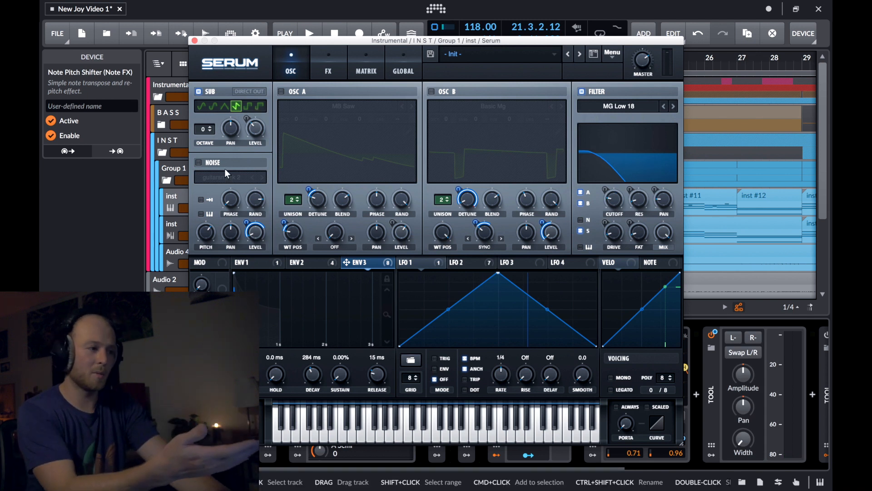
# - Enable the guitarsmack 2 Noise oscillator and disable the Sub to audition the noise layer alone
pyautogui.click(200, 93)
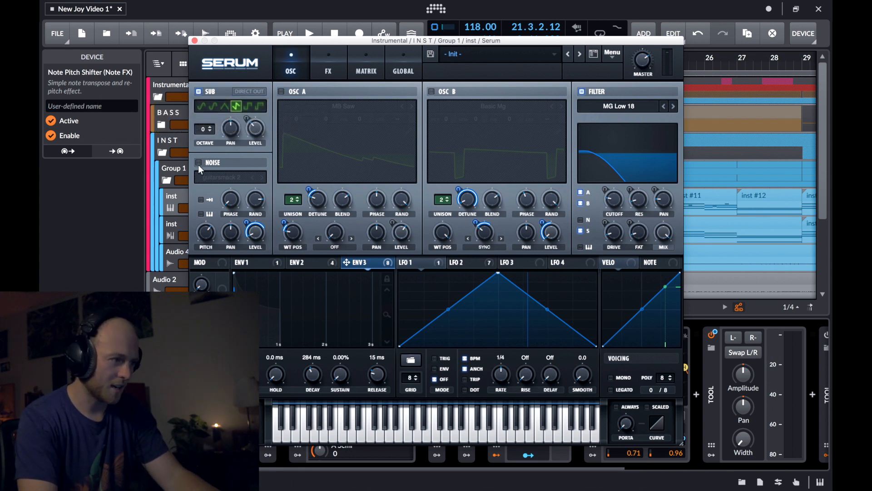
pyautogui.click(199, 163)
pyautogui.click(199, 92)
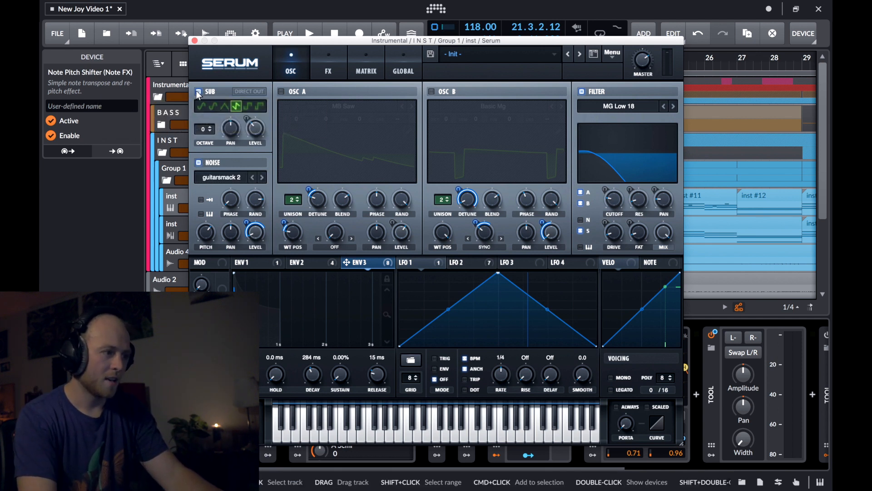
pyautogui.press('space')
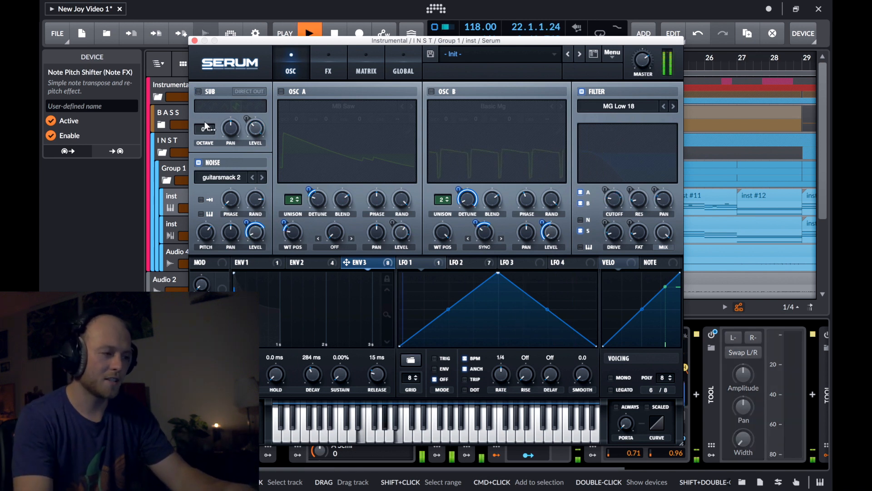
pyautogui.press('space')
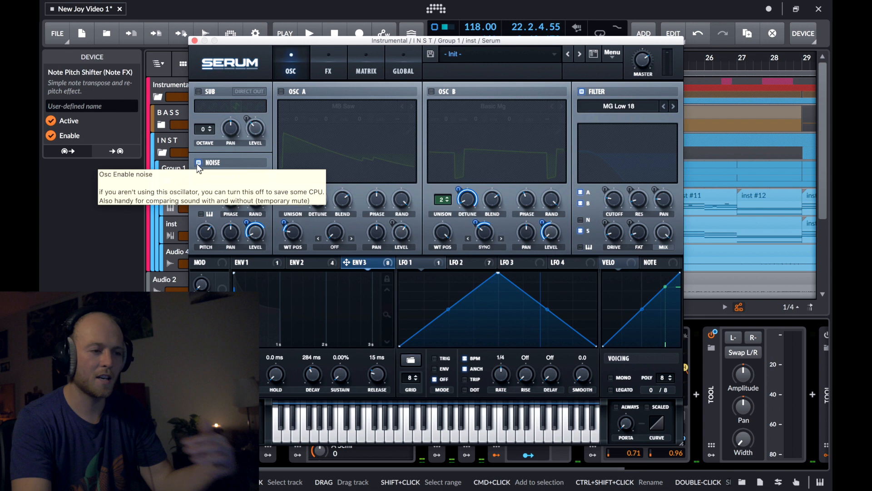
# - Re-enable the Sub, Osc A and Osc B and audition all the oscillators together
pyautogui.click(199, 92)
pyautogui.click(281, 91)
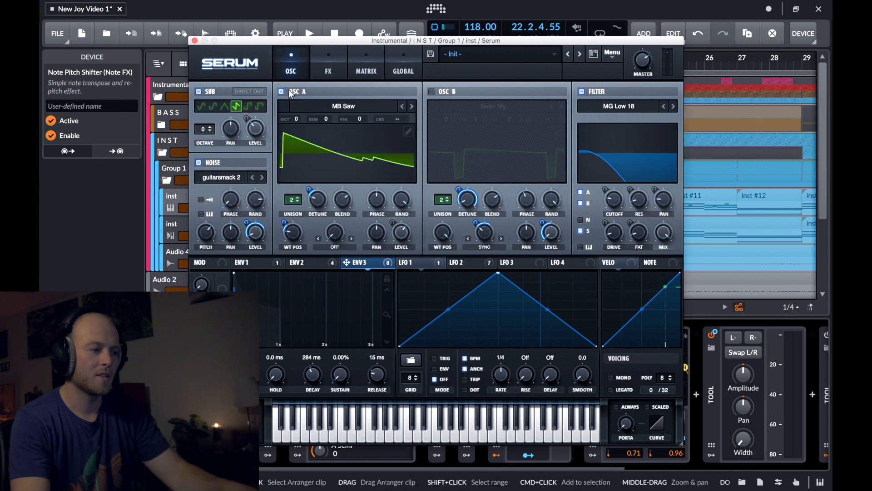
pyautogui.click(432, 91)
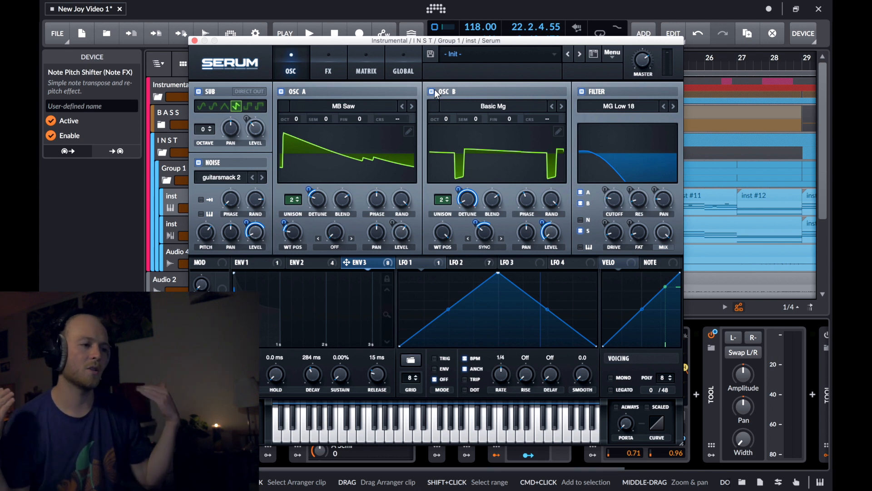
pyautogui.press('space')
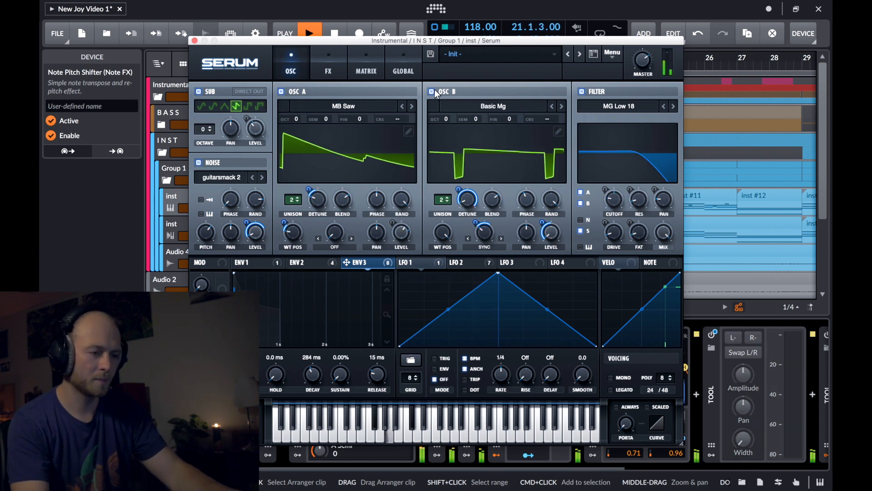
pyautogui.press('space')
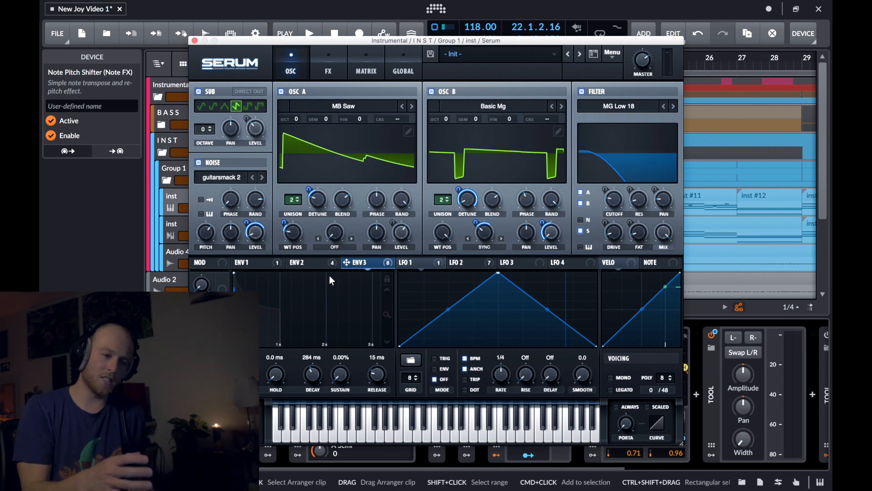
# - Review Env 1 and Env 2 with their modulation destinations, and play the patch briefly
pyautogui.click(248, 262)
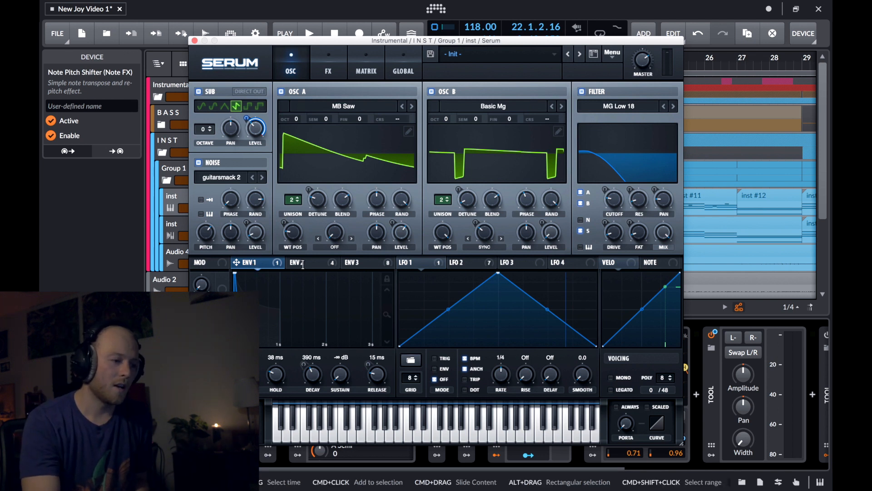
pyautogui.moveTo(302, 265)
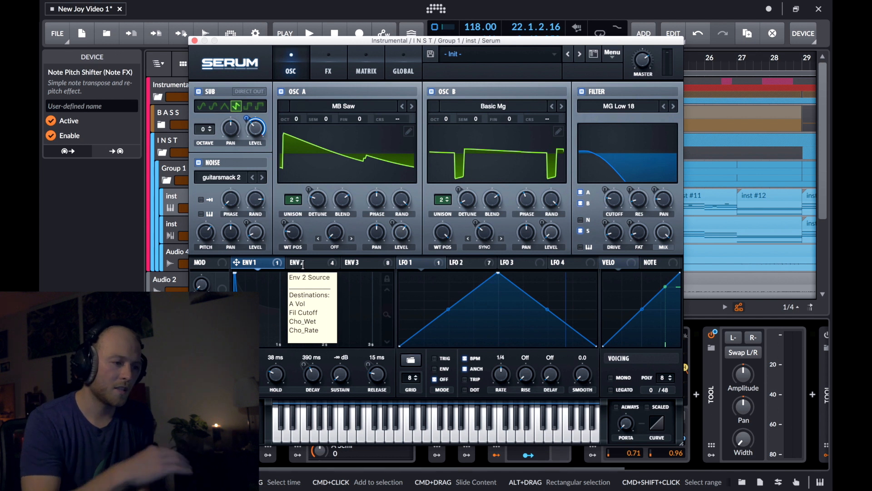
pyautogui.click(302, 265)
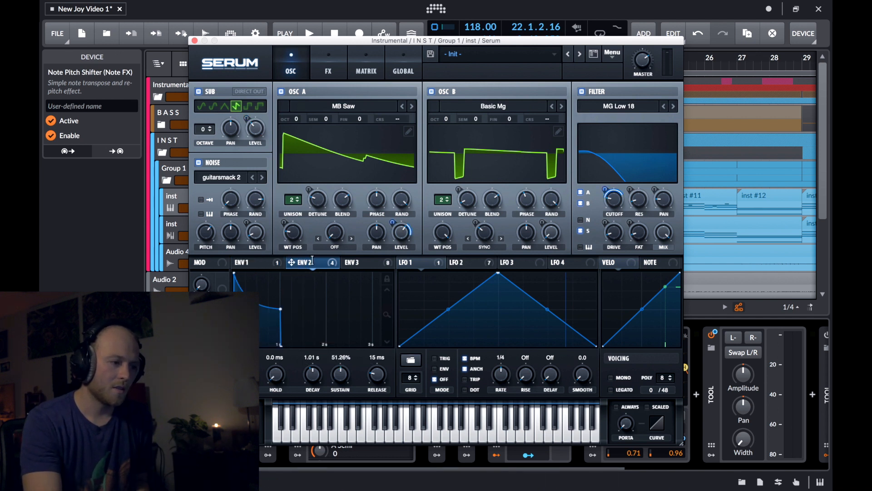
pyautogui.press('space')
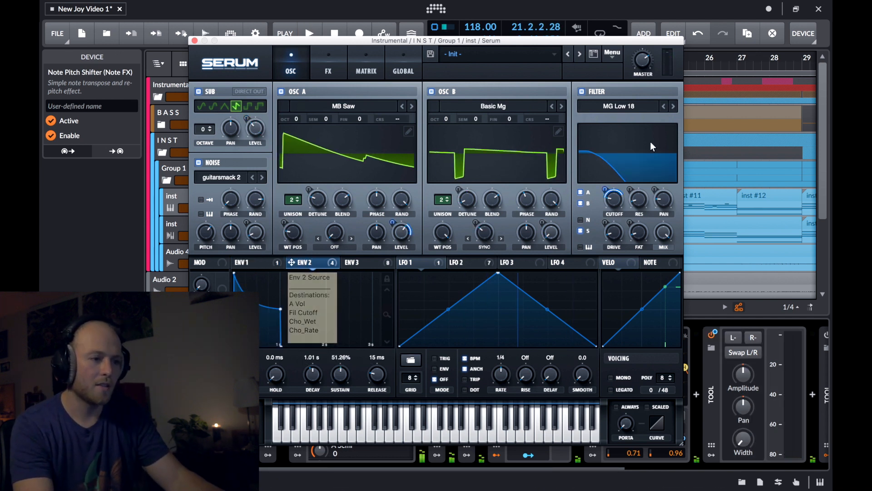
# - Compare the patch with the MG Low 18 filter disabled and enabled while playing from the drop
pyautogui.press('space')
pyautogui.click(582, 92)
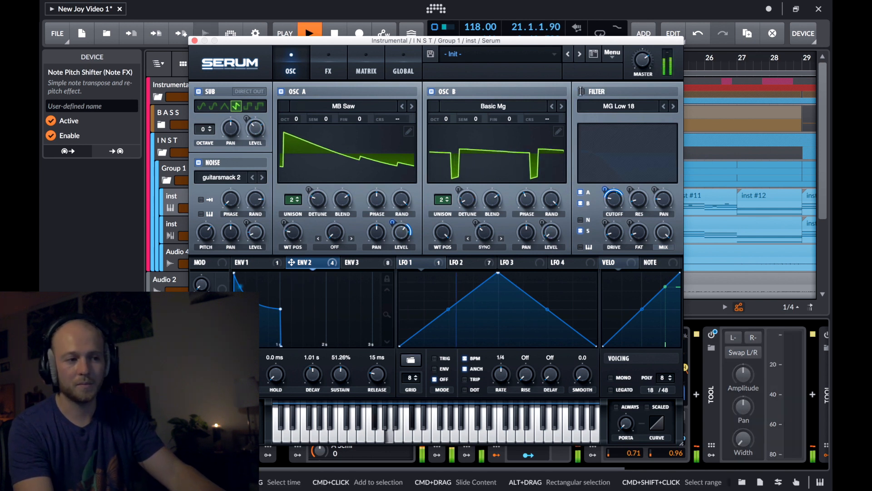
pyautogui.click(581, 92)
pyautogui.press('space')
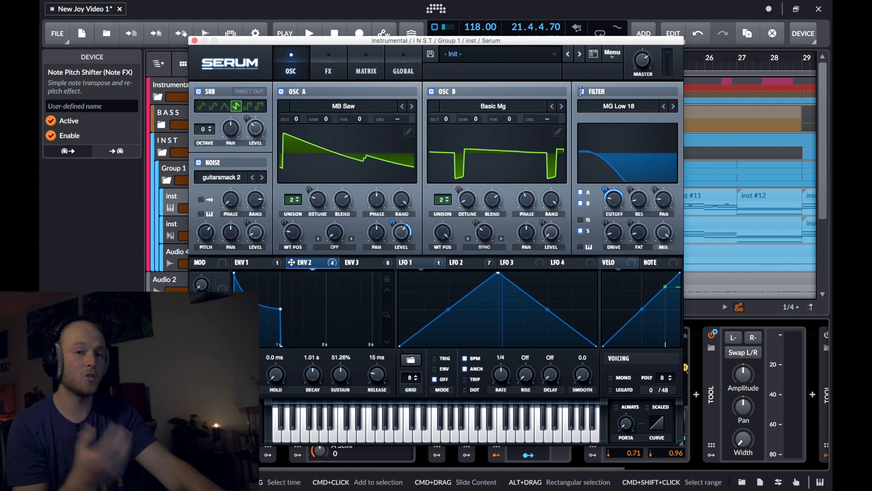
pyautogui.press('space')
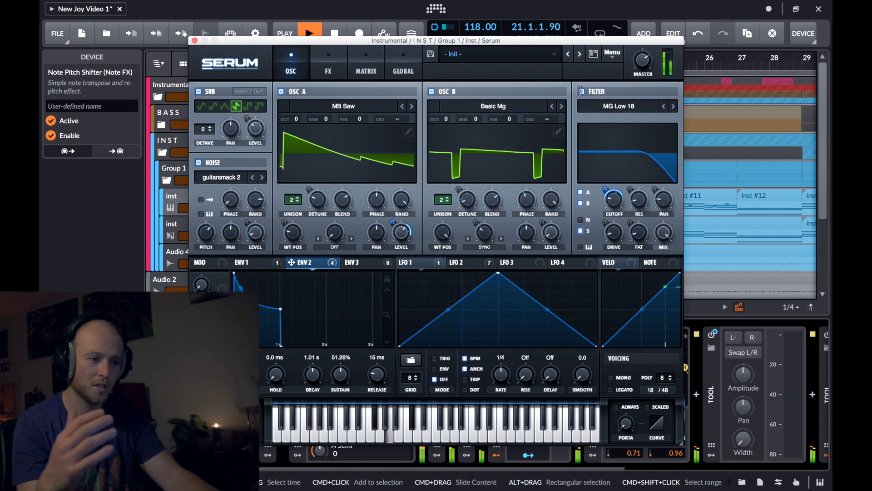
pyautogui.press('space')
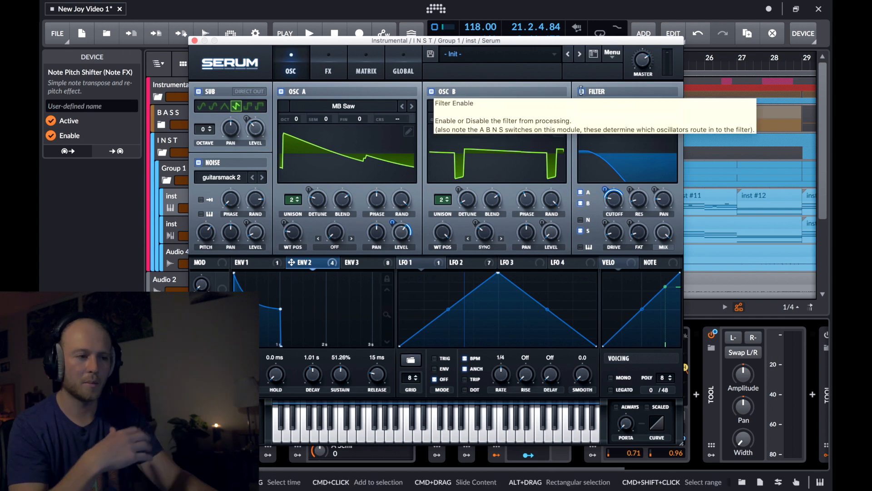
pyautogui.press('space')
pyautogui.click(581, 91)
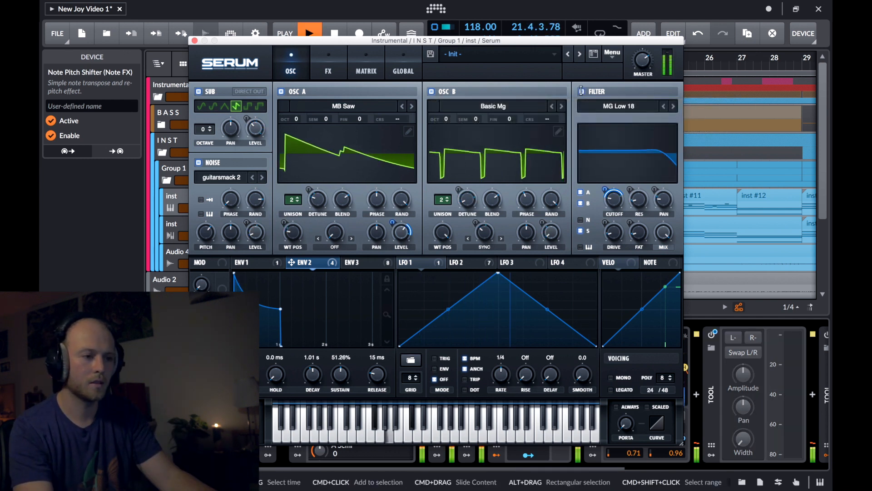
pyautogui.click(581, 91)
pyautogui.press('space')
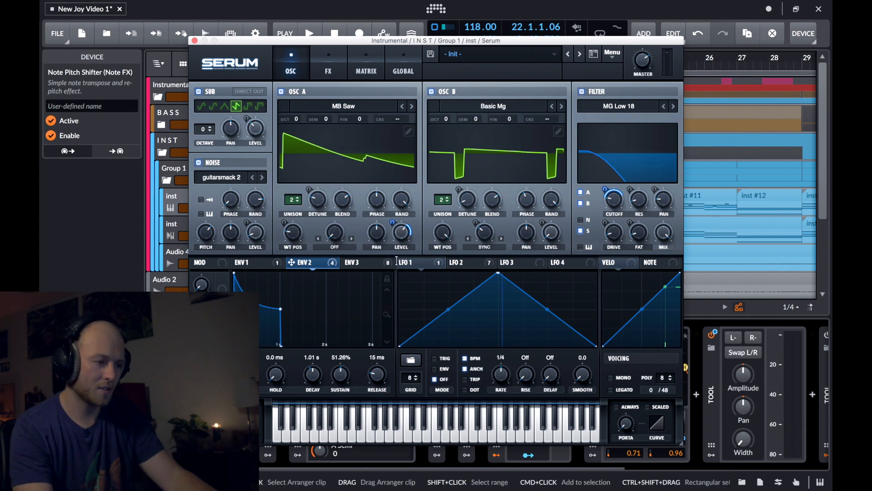
# - Display Env 3 to examine its modulation of the oscillator controls, and play the patch again
pyautogui.click(366, 265)
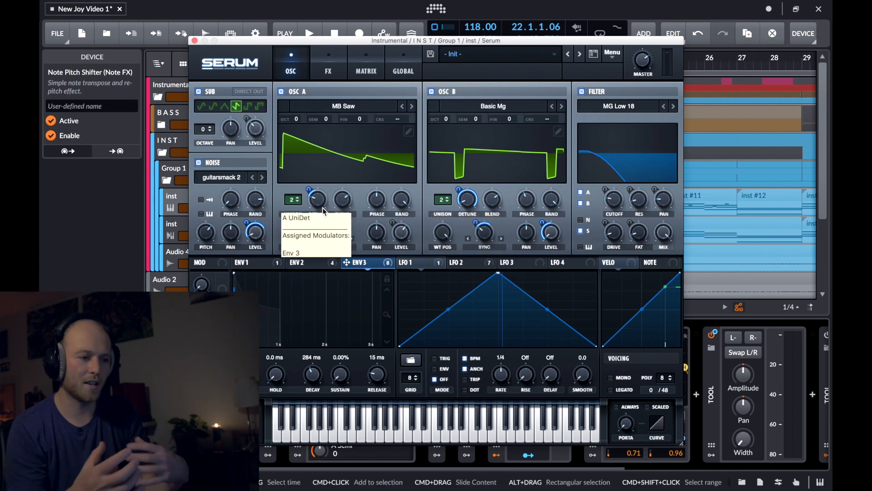
pyautogui.press('space')
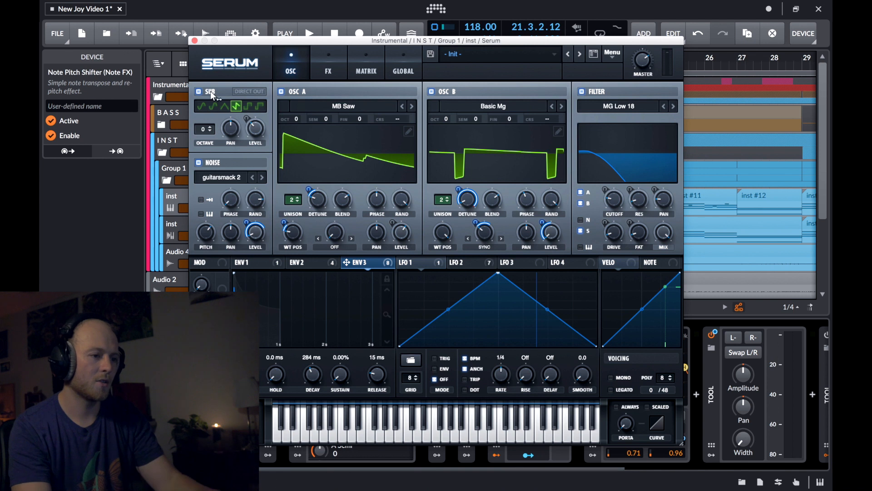
# - Close the Serum window and audition the Audio 4 track in solo from the drop
pyautogui.click(193, 41)
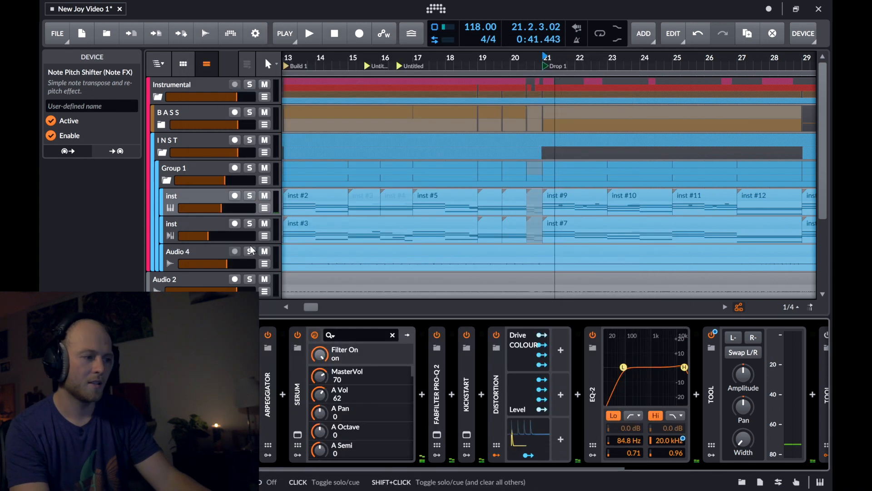
pyautogui.click(249, 251)
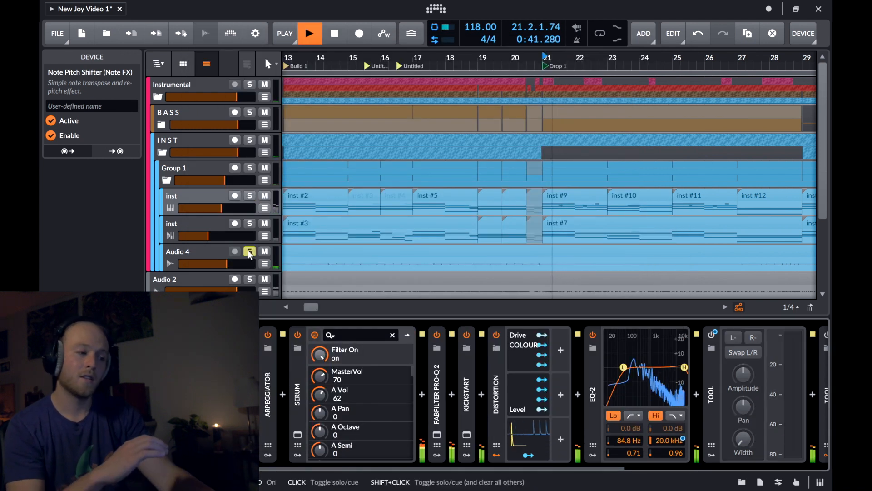
pyautogui.press('space')
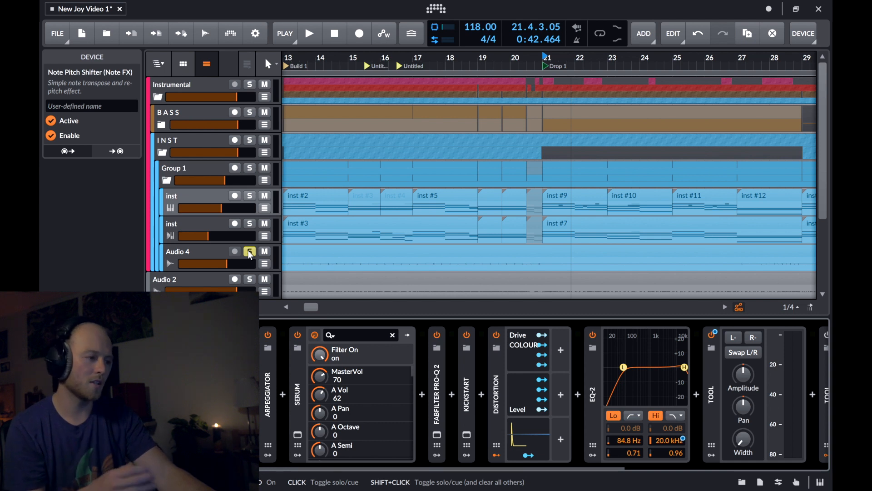
# - Play the soloed Audio 4 track from the start of the intro, and move playback to Drop 1 for comparison
pyautogui.hscroll(-10, 400, 204)
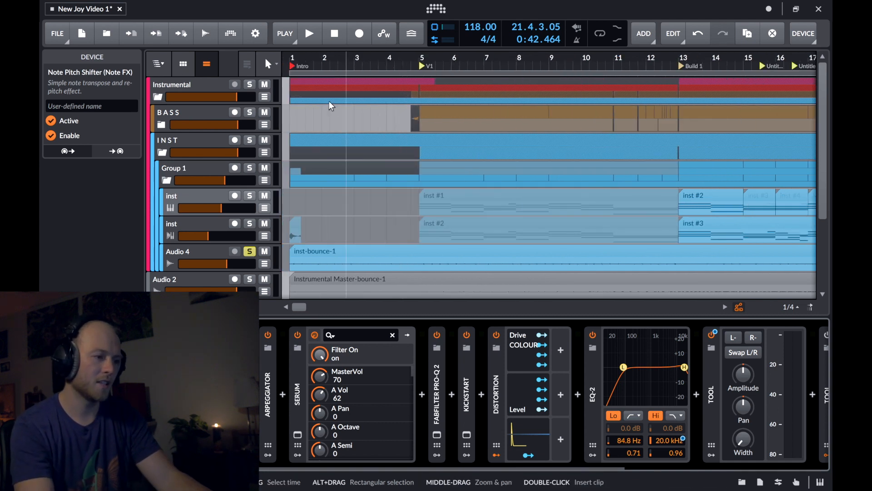
pyautogui.doubleClick(294, 58)
pyautogui.hscroll(15, 382, 118)
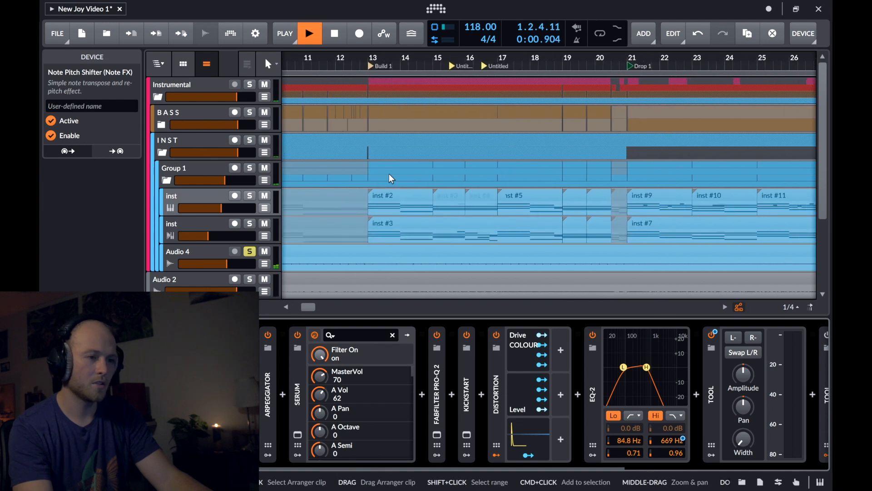
pyautogui.doubleClick(360, 58)
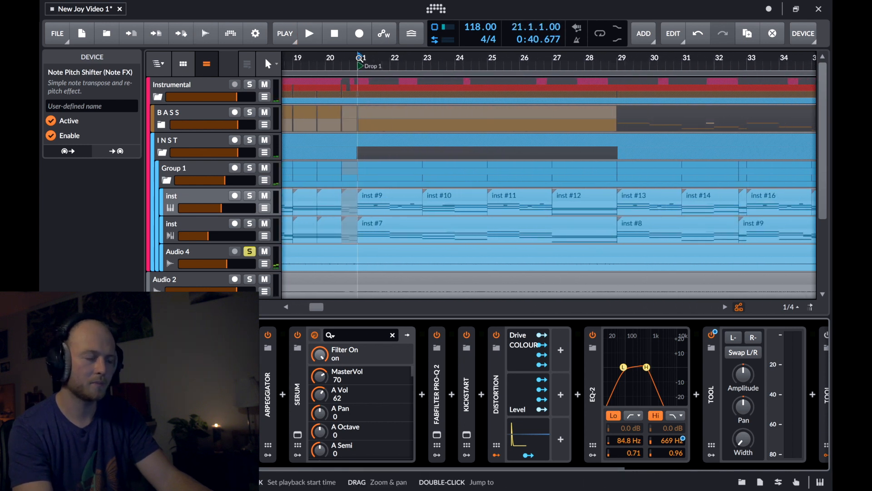
pyautogui.press('space')
# - Solo the second inst track instead of Audio 4, display its Sampler device, and audition it from Drop 1
pyautogui.click(248, 225)
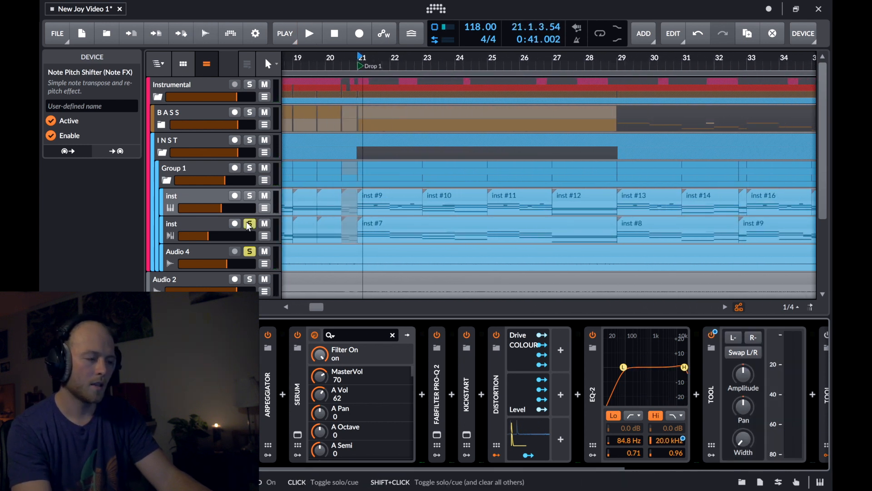
pyautogui.click(252, 253)
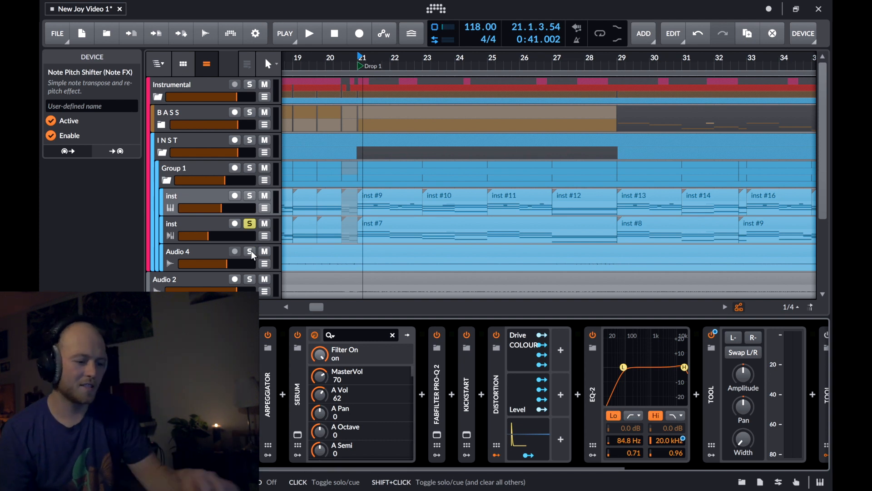
pyautogui.click(219, 227)
pyautogui.press('space')
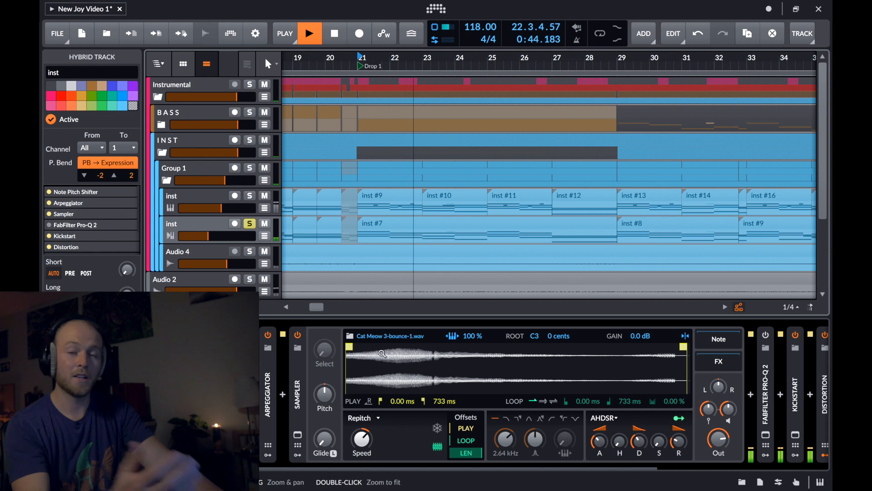
pyautogui.press('space')
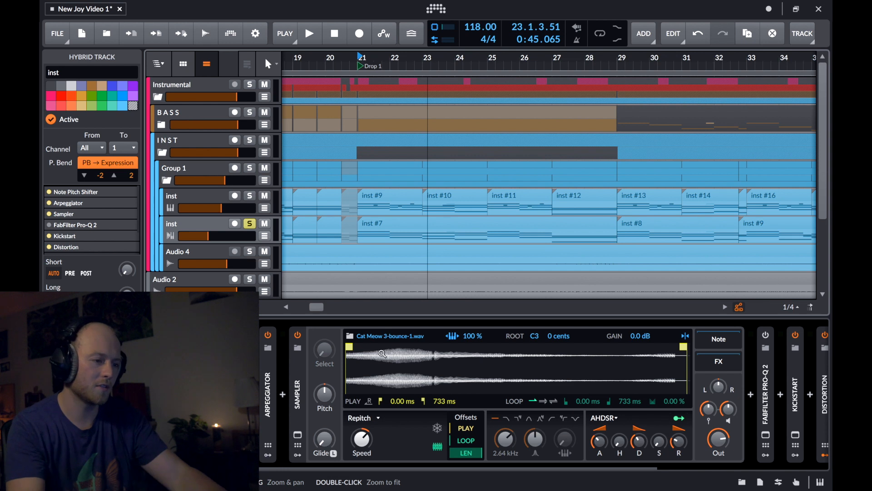
# - Solo Group 1 and audition its layered instruments together from Drop 1
pyautogui.click(250, 169)
pyautogui.press('space')
pyautogui.press('space')
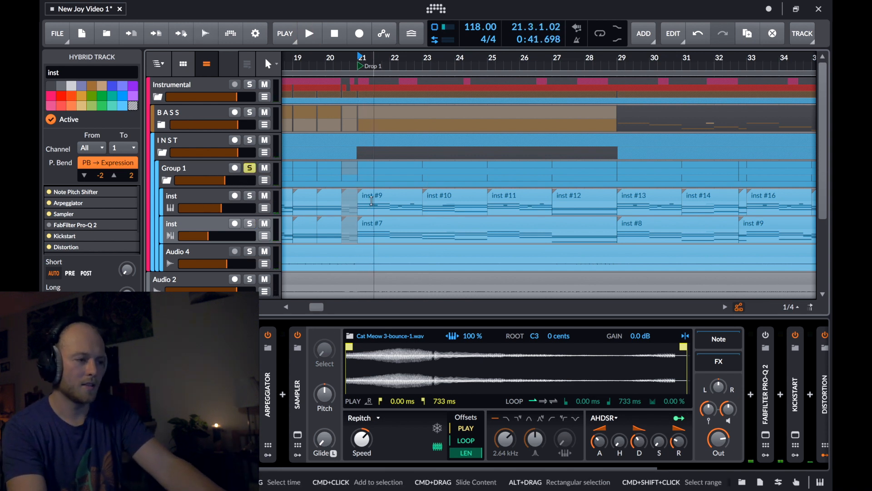
pyautogui.press('space')
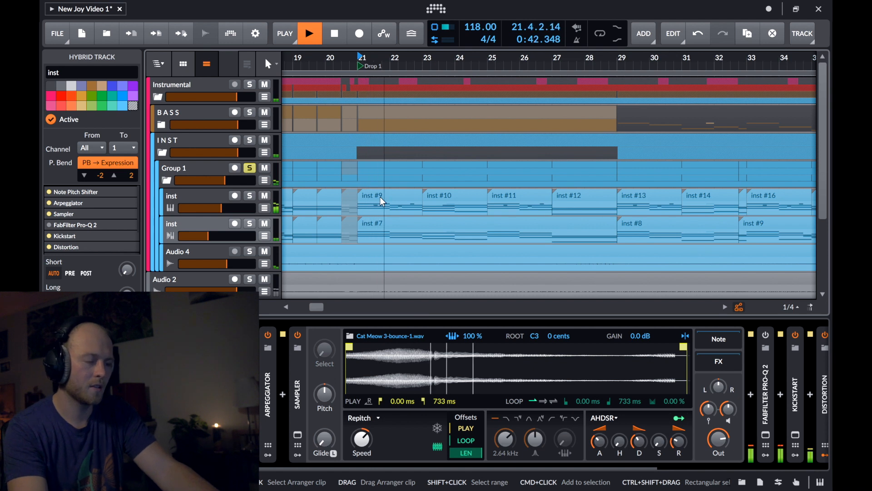
pyautogui.press('space')
# - Open the inst #9 clip in an enlarged note editor to show its chords
pyautogui.click(380, 197)
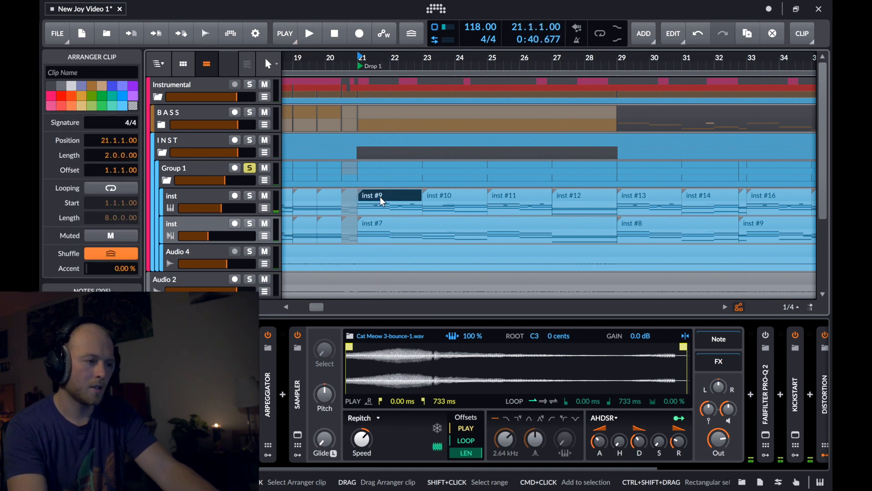
pyautogui.doubleClick(380, 197)
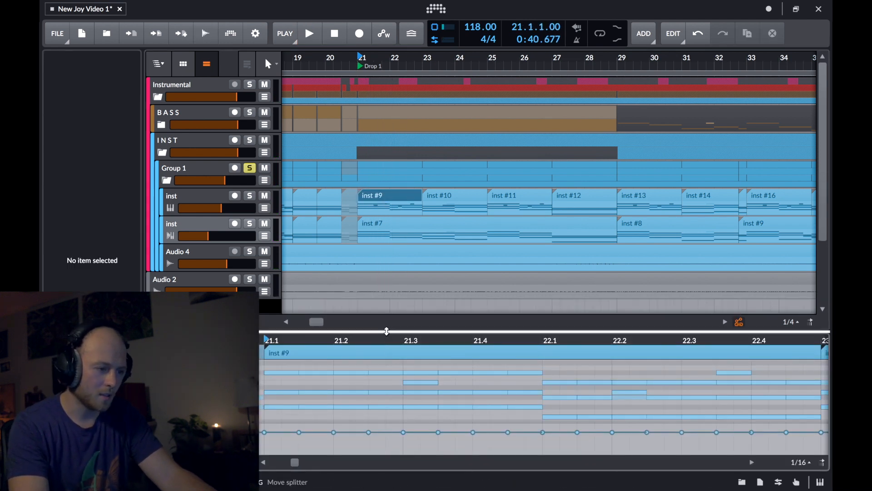
pyautogui.moveTo(387, 331); pyautogui.dragTo(392, 155)
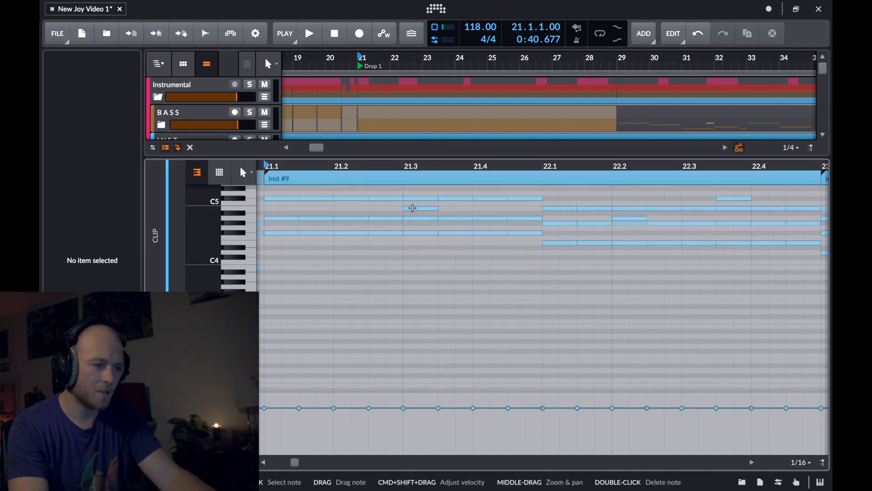
pyautogui.scroll(2, 412, 208)
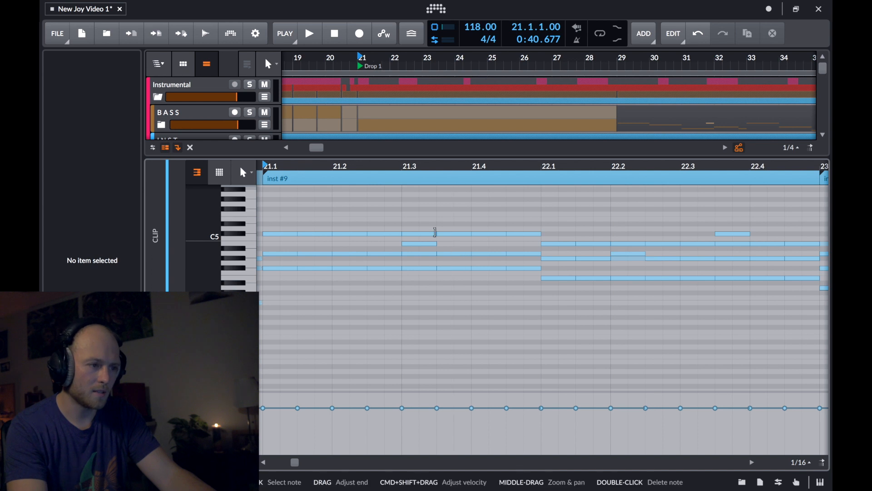
# - Play the chord progression from Drop 1 and review the inst #12 notes in a resized note editor
pyautogui.press('space')
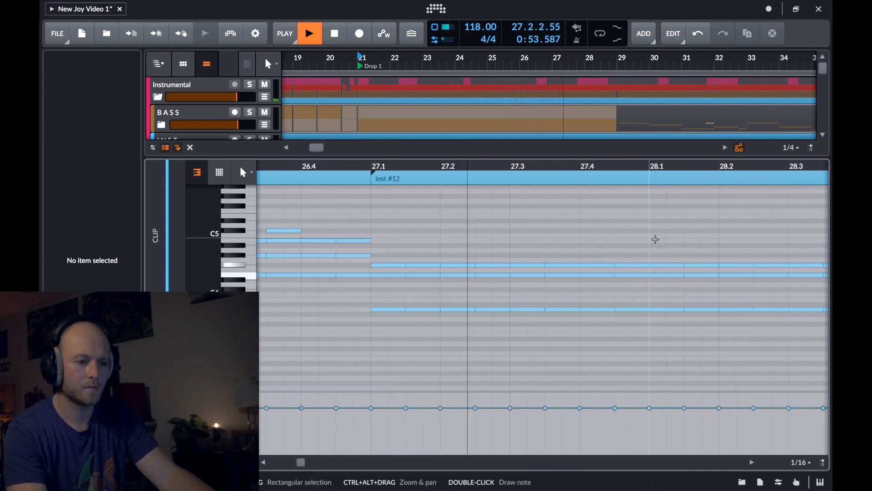
pyautogui.press('space')
pyautogui.moveTo(536, 156); pyautogui.dragTo(536, 300)
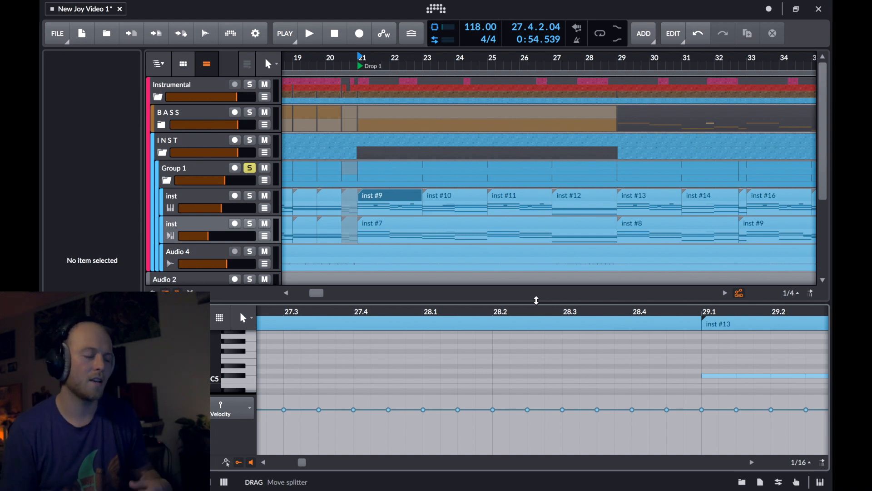
pyautogui.moveTo(536, 300); pyautogui.dragTo(533, 208)
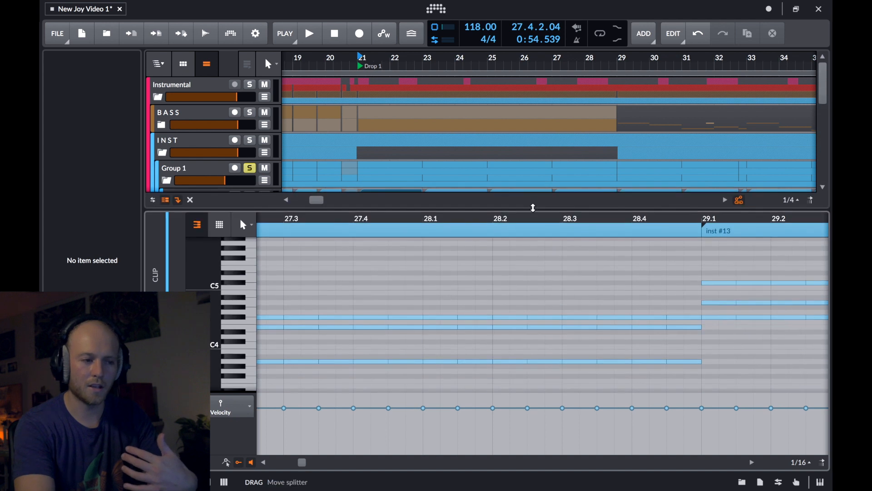
pyautogui.hscroll(-4, 514, 335)
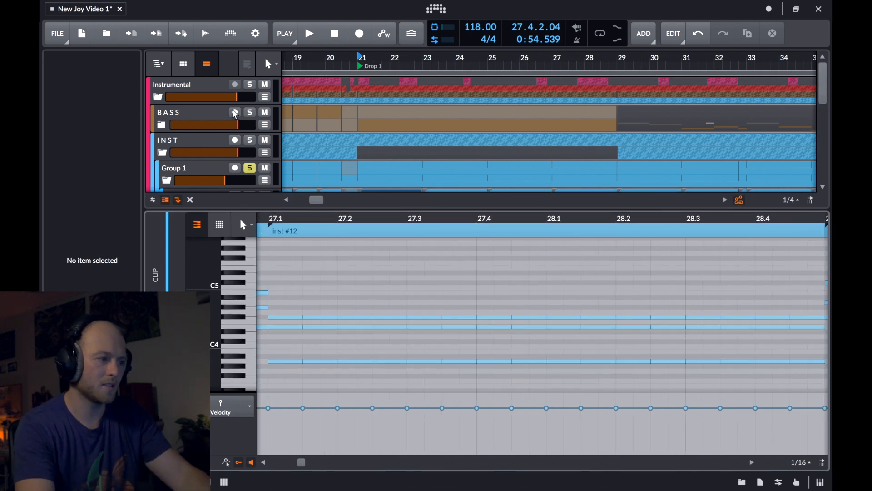
# - Solo only the BASS group, expand its child tracks, and play the drop while viewing the bass audio #9 track's notes
pyautogui.keyDown('shift'); pyautogui.click(251, 113); pyautogui.keyUp('shift')
pyautogui.press('space')
pyautogui.click(162, 126)
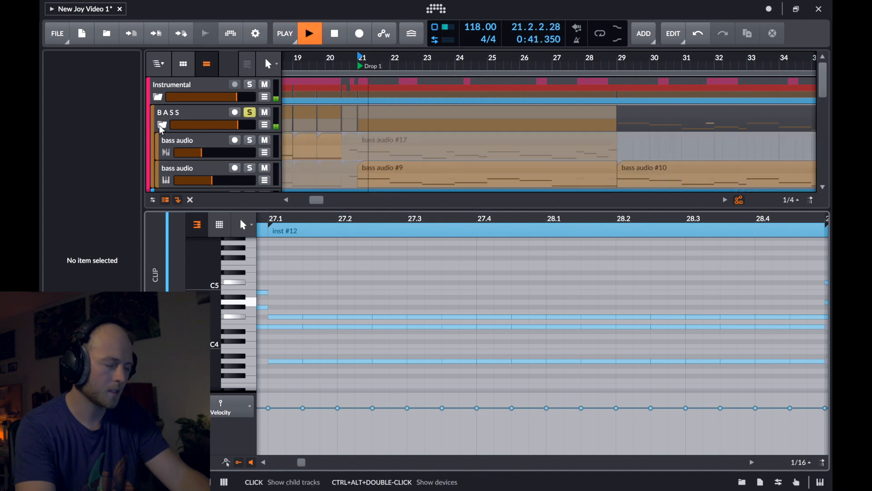
pyautogui.click(389, 172)
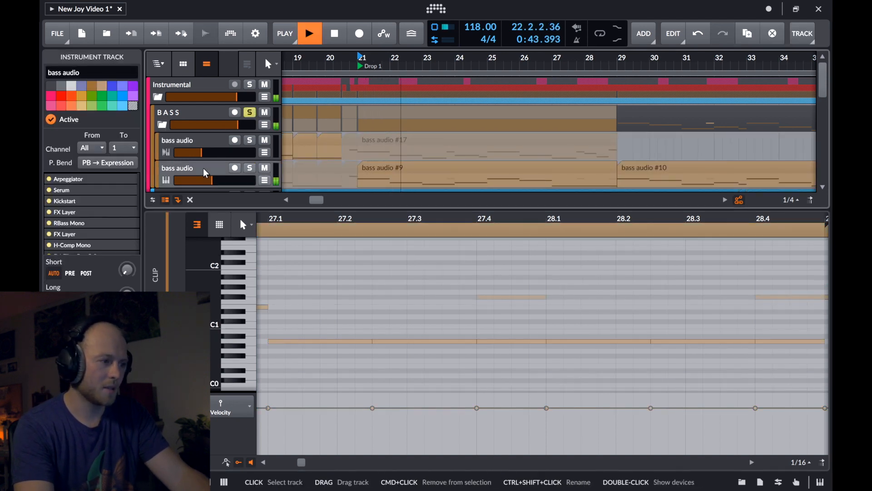
pyautogui.press('space')
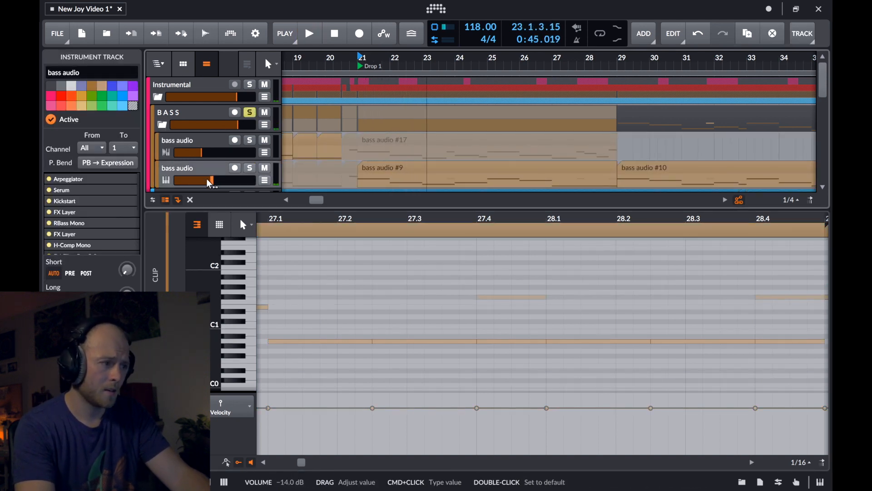
# - Open Serum on the bass audio track containing bass audio #9 and audition the patch with the Sub disabled
pyautogui.doubleClick(197, 170)
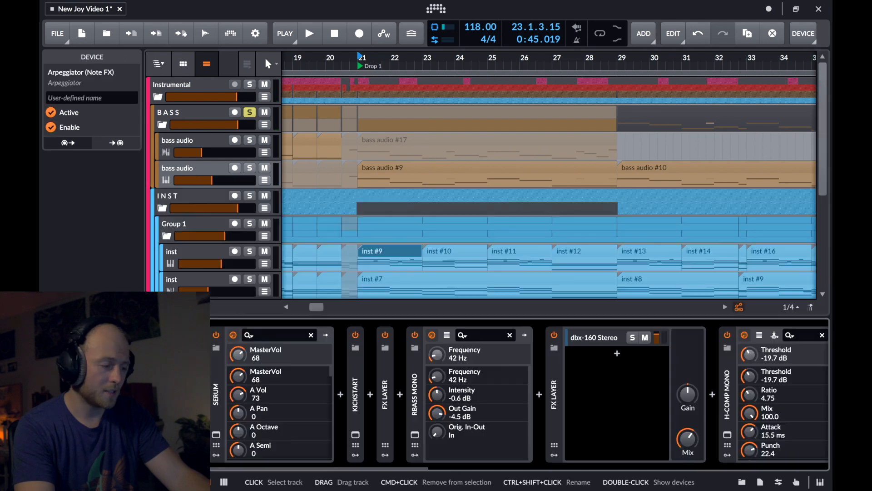
pyautogui.click(217, 435)
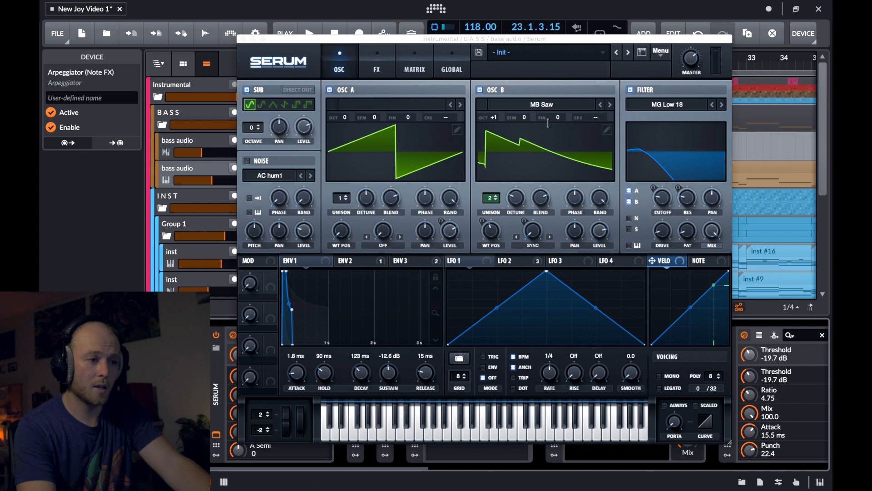
pyautogui.click(247, 90)
pyautogui.press('space')
pyautogui.press('space')
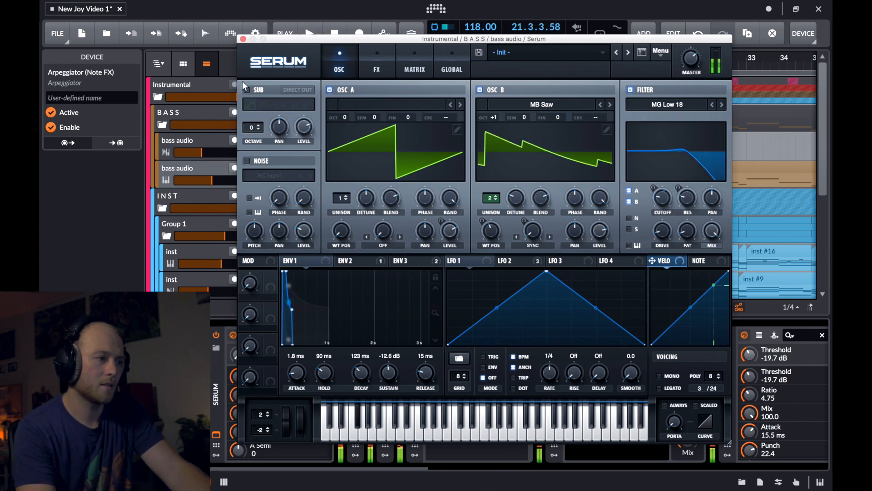
# - Re-enable the Sub, disable Osc A and Osc B, and audition the Sub alone
pyautogui.click(246, 89)
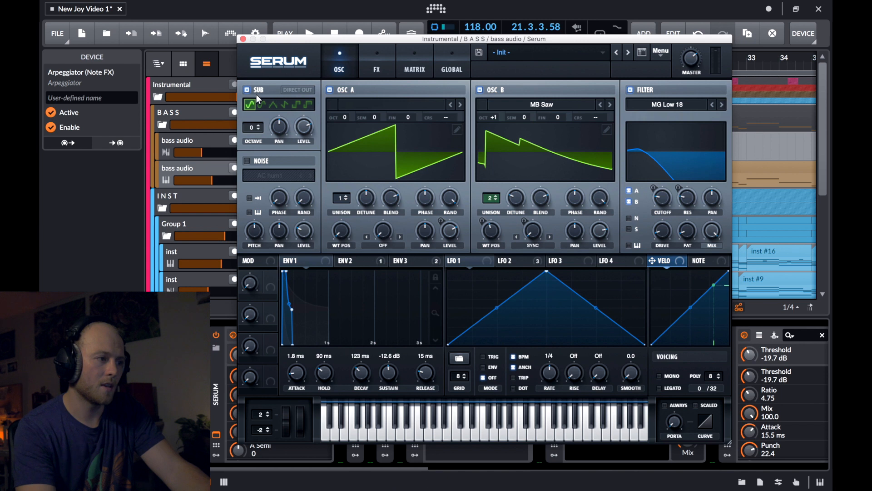
pyautogui.click(329, 89)
pyautogui.click(480, 89)
pyautogui.press('space')
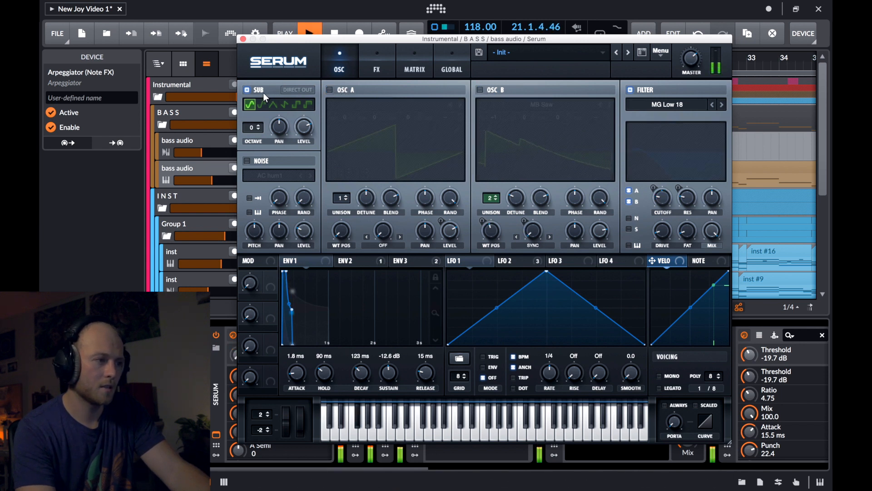
pyautogui.press('space')
# - Re-enable Osc A and Osc B alongside the Sub and audition the full bass patch
pyautogui.click(247, 89)
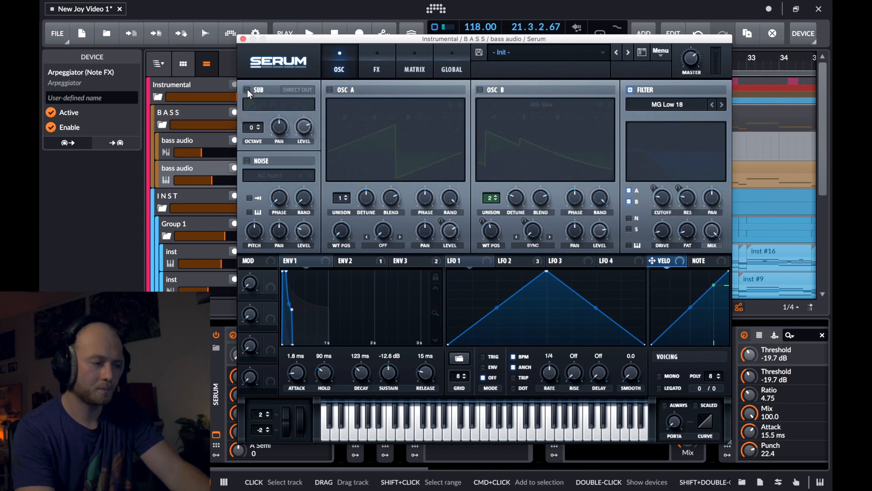
pyautogui.click(247, 89)
pyautogui.click(330, 90)
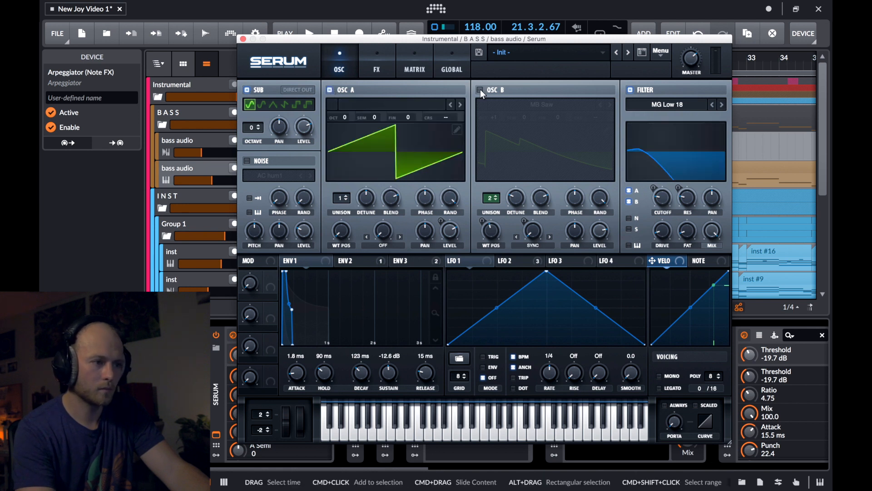
pyautogui.click(480, 90)
pyautogui.press('space')
pyautogui.press('space')
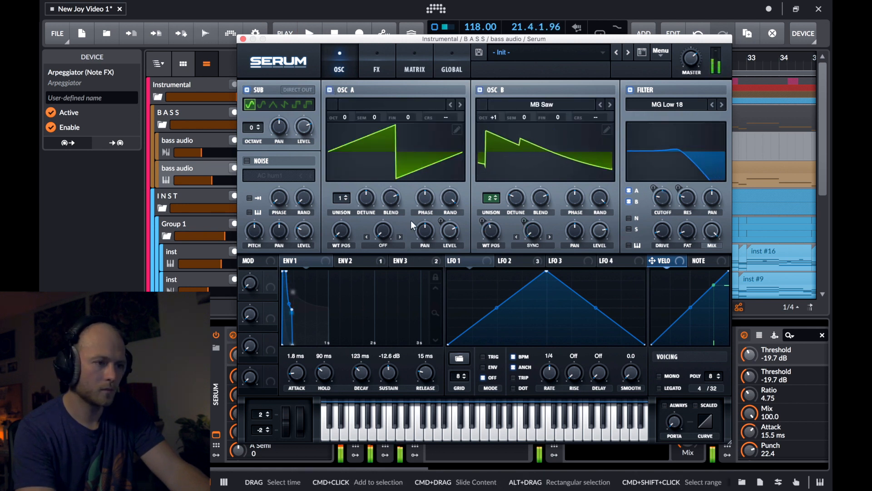
# - Review Env 2 and Env 1 of the bass patch, play it from the drop, and close the Serum window
pyautogui.click(352, 267)
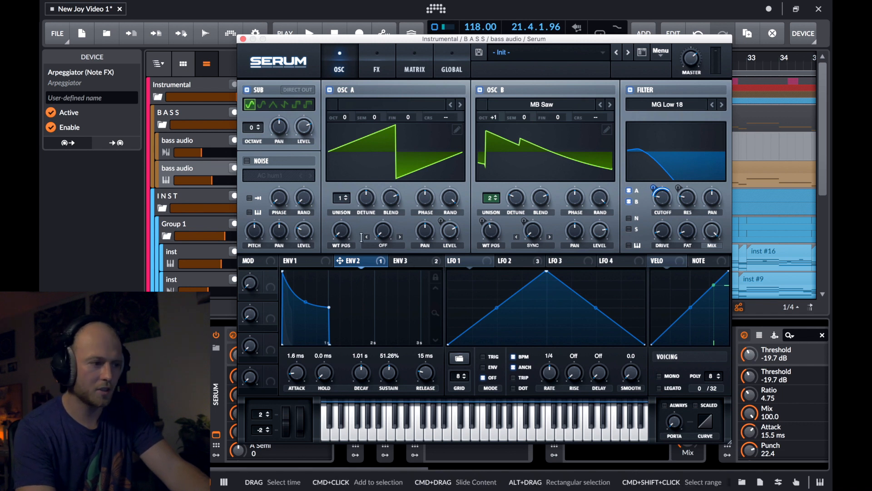
pyautogui.click(294, 262)
pyautogui.press('space')
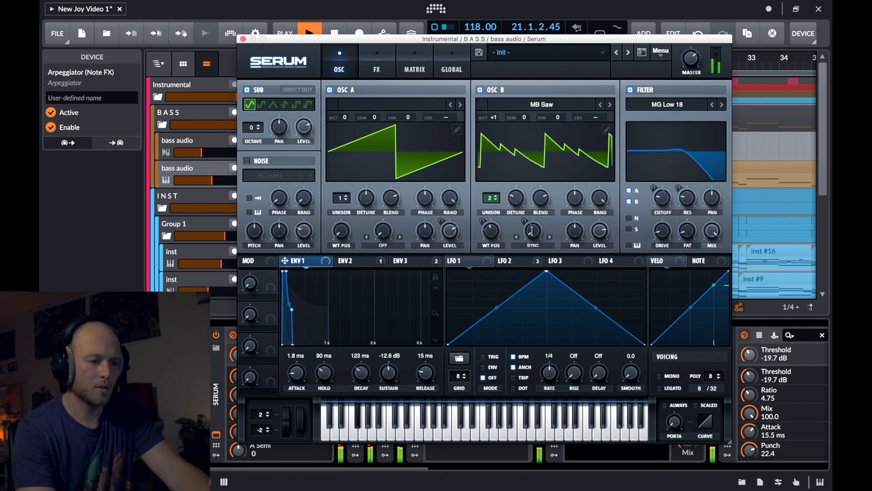
pyautogui.press('space')
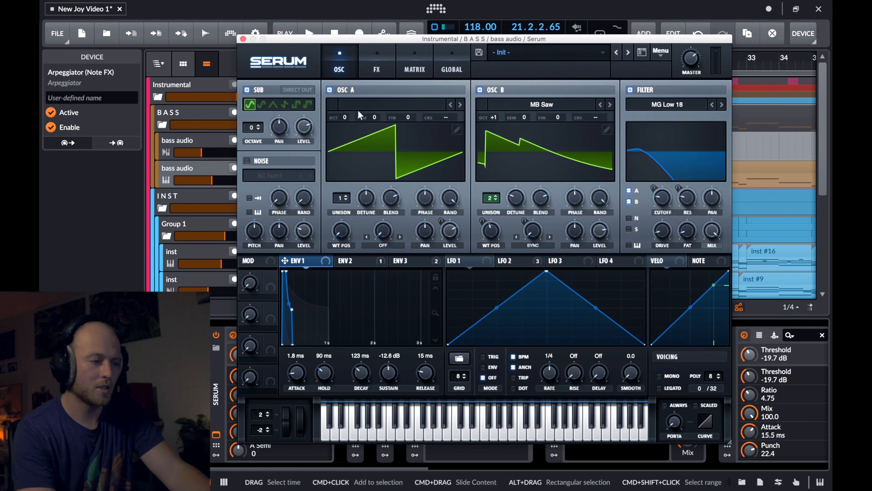
pyautogui.click(243, 39)
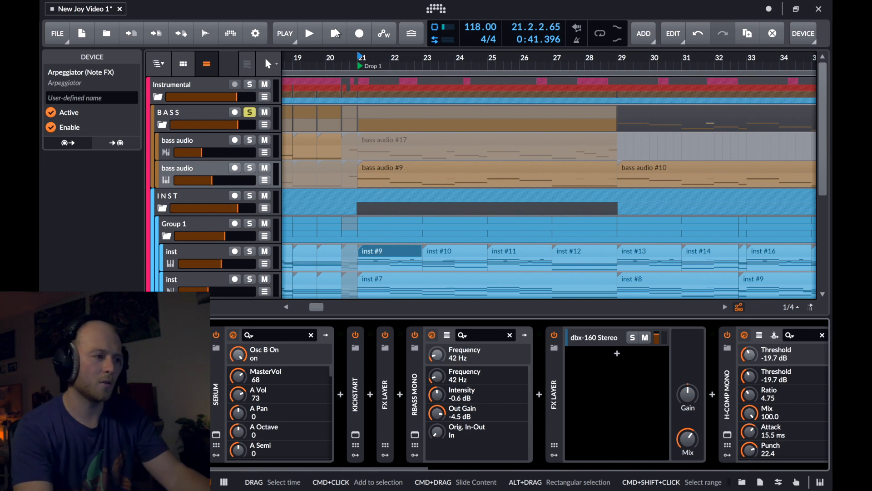
# - Solo the INST group together with BASS, play the drop briefly, and clear all solos
pyautogui.click(249, 196)
pyautogui.press('space')
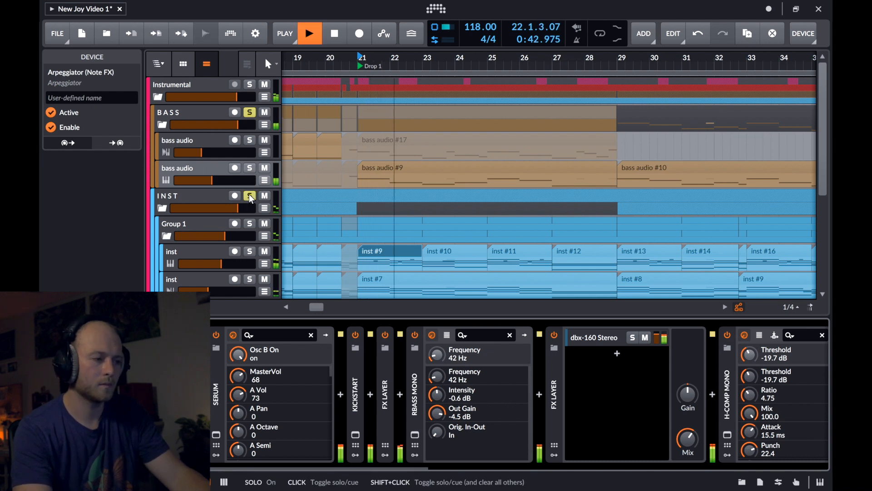
pyautogui.press('space')
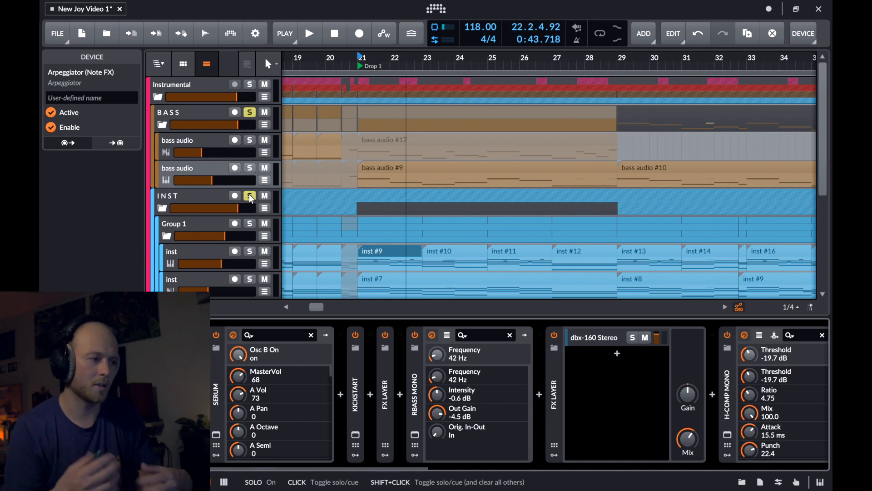
pyautogui.keyDown('shift'); pyautogui.click(249, 197); pyautogui.keyUp('shift')
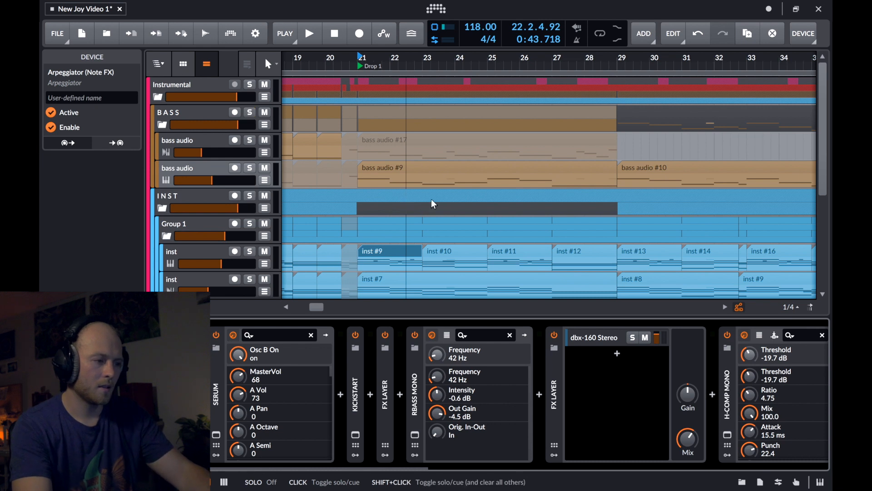
# - Solo Group 1 inside INST and audition it from Build 1 at bar 13
pyautogui.hscroll(-5, 443, 182)
pyautogui.hscroll(-3, 444, 182)
pyautogui.scroll(-2, 444, 182)
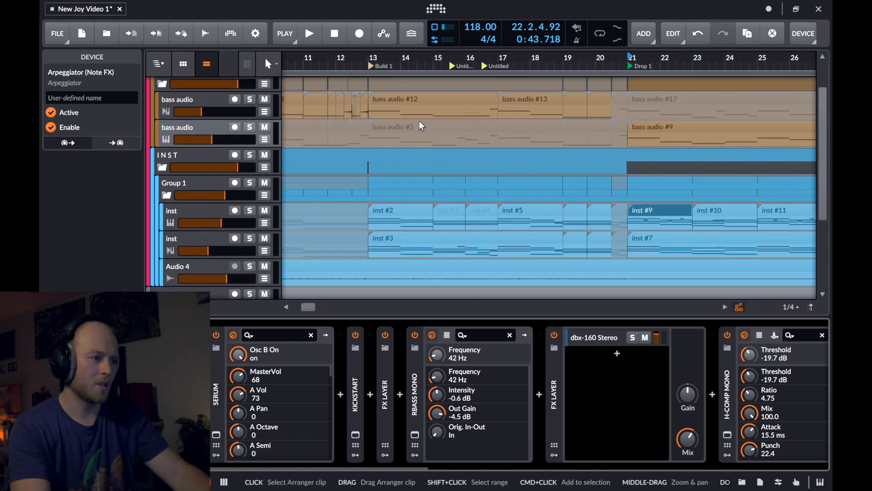
pyautogui.scroll(-4, 407, 110)
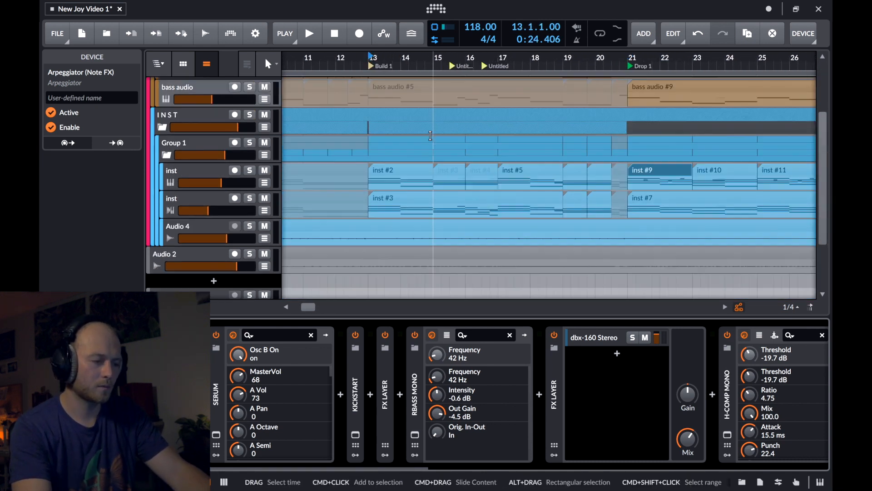
pyautogui.hscroll(-4, 499, 162)
pyautogui.hscroll(1, 500, 162)
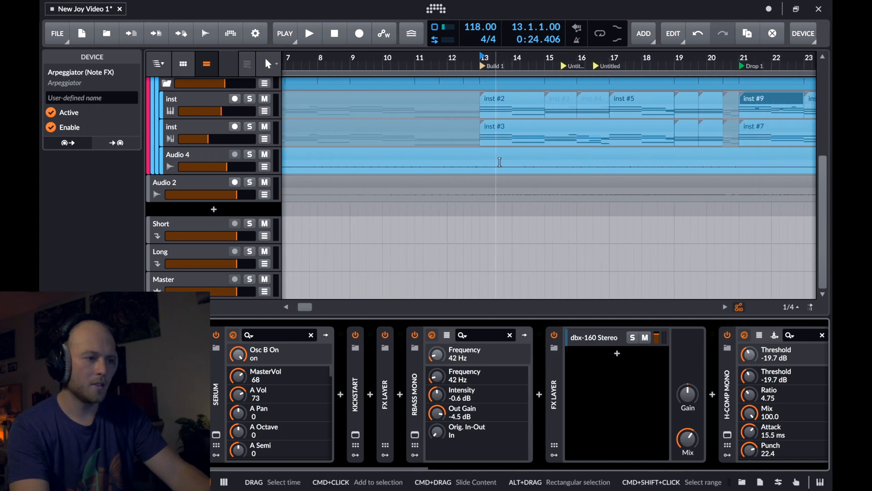
pyautogui.press('space')
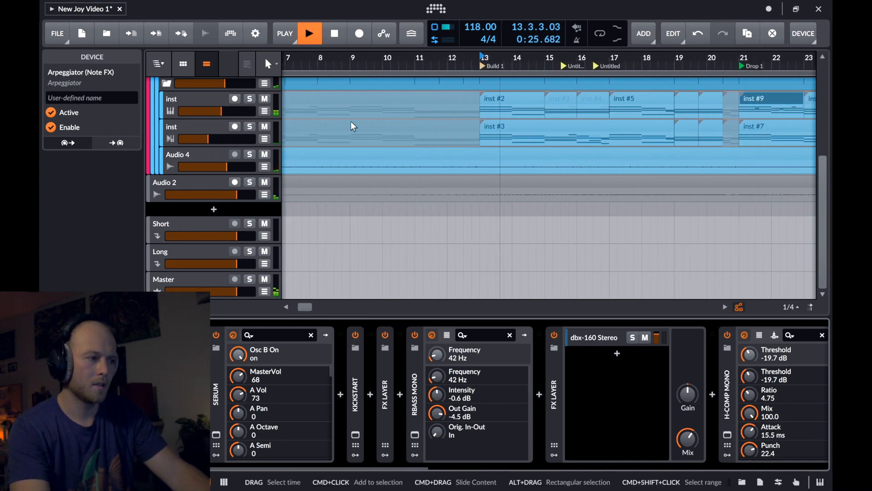
pyautogui.scroll(2, 351, 121)
pyautogui.click(246, 119)
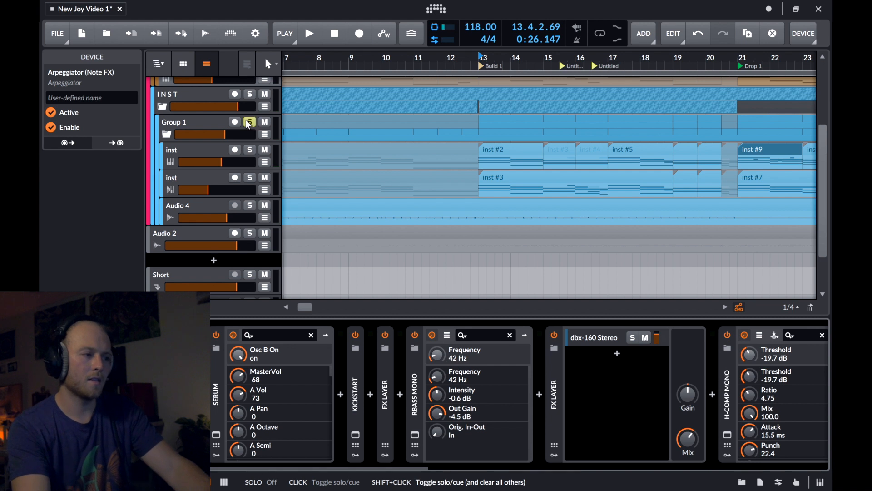
pyautogui.press('space')
pyautogui.press('space')
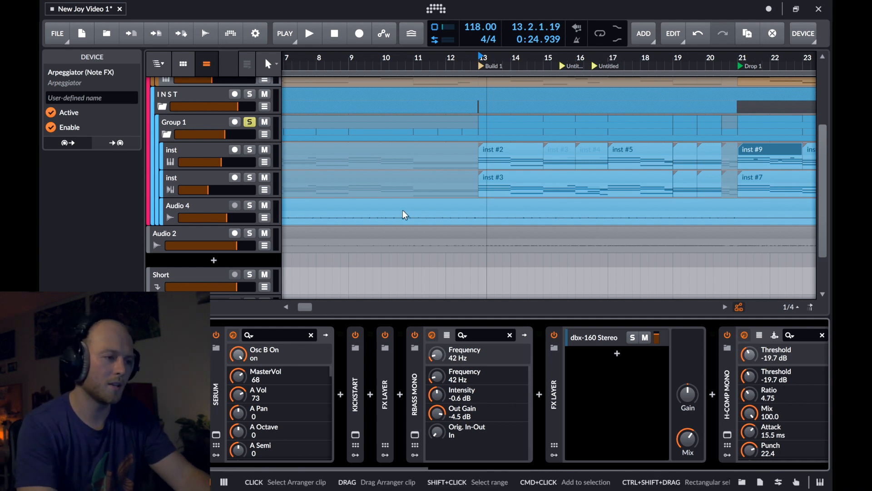
# - Show the automation lanes of Group 1 and its first inst track, and examine the Serum Env1 Dec and Env1 Rel lanes
pyautogui.hscroll(4, 403, 210)
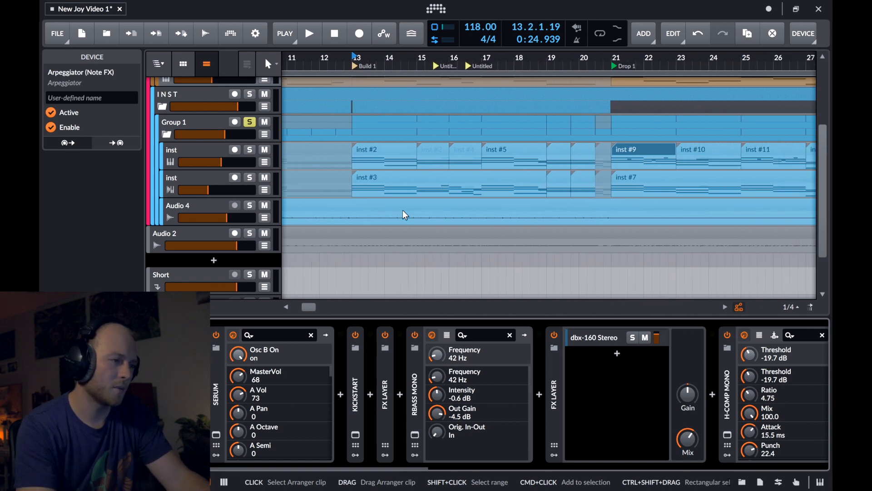
pyautogui.click(264, 135)
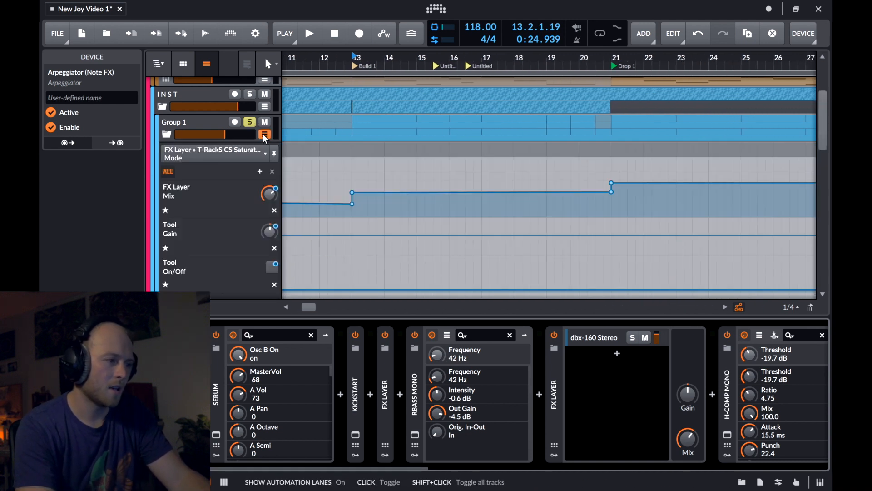
pyautogui.scroll(-10, 405, 163)
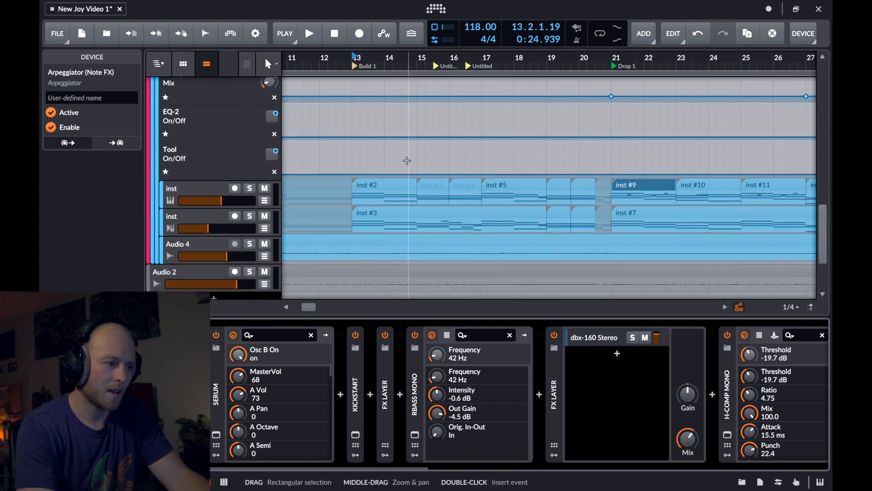
pyautogui.click(265, 200)
pyautogui.scroll(-5, 339, 202)
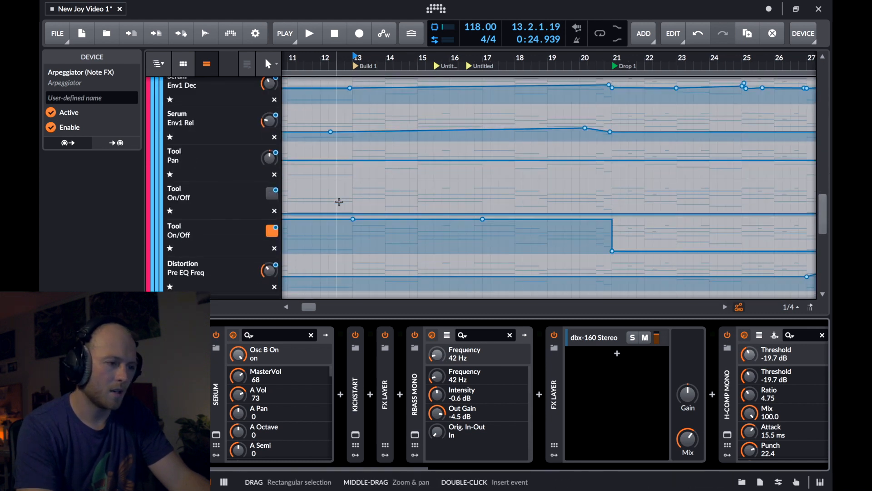
pyautogui.scroll(2, 339, 202)
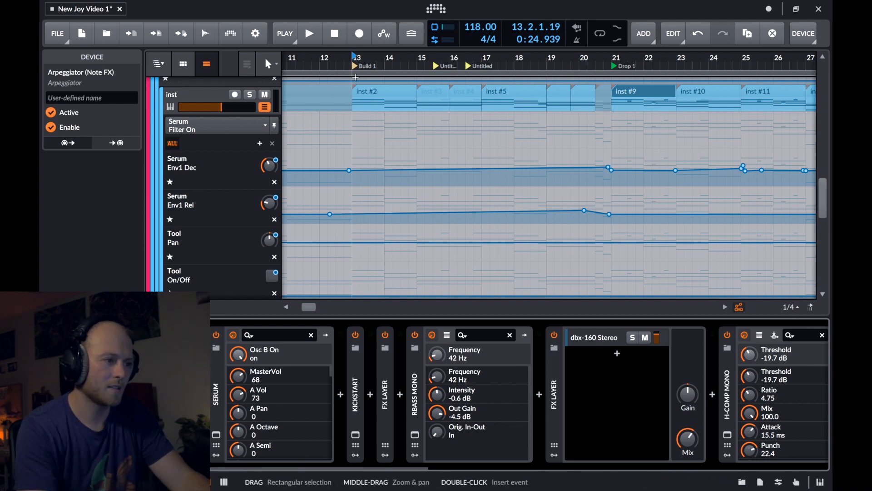
# - Solo the first inst track and play the end of the build from bar 18 to hear its Env1 Dec and Env1 Rel automation
pyautogui.press('space')
pyautogui.click(250, 95)
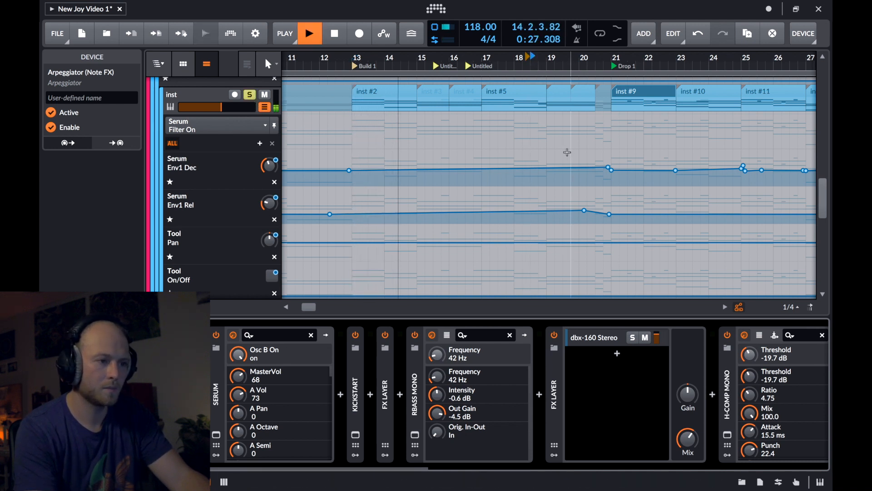
pyautogui.click(532, 63)
pyautogui.moveTo(586, 211)
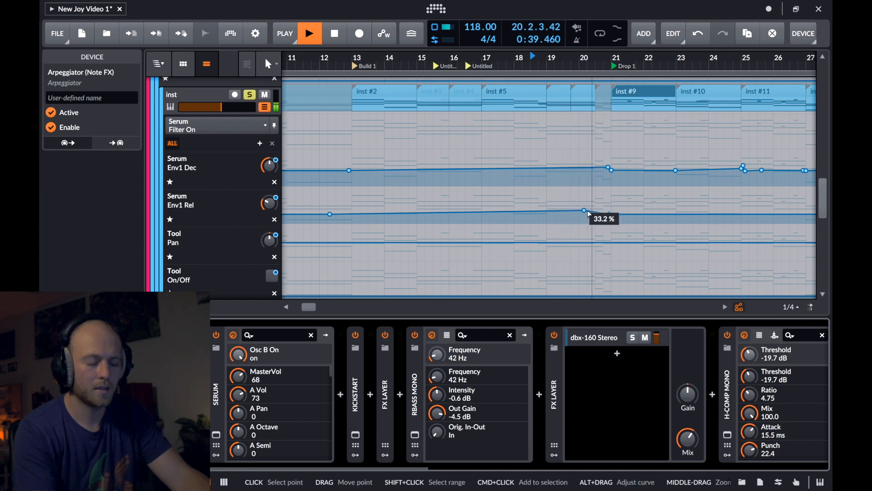
pyautogui.press('space')
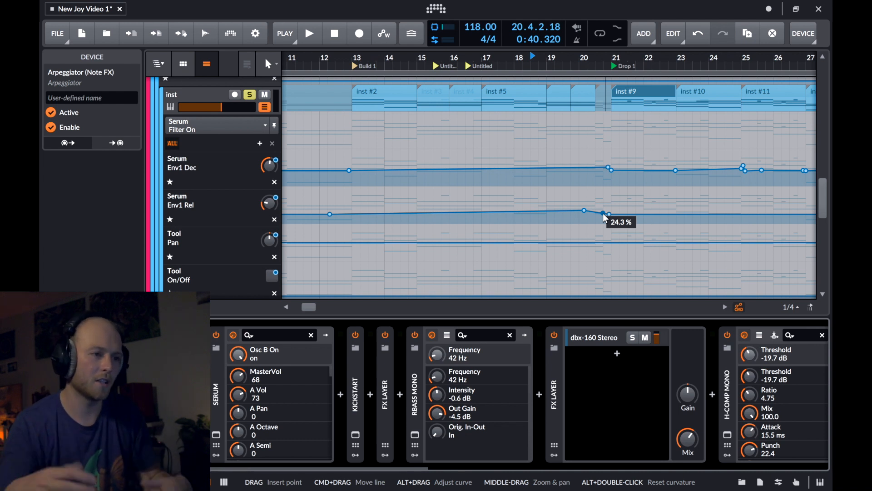
# - Play the soloed inst track from Drop 1 at bar 21 while reviewing its automation lanes
pyautogui.hscroll(2, 604, 218)
pyautogui.scroll(-3, 604, 219)
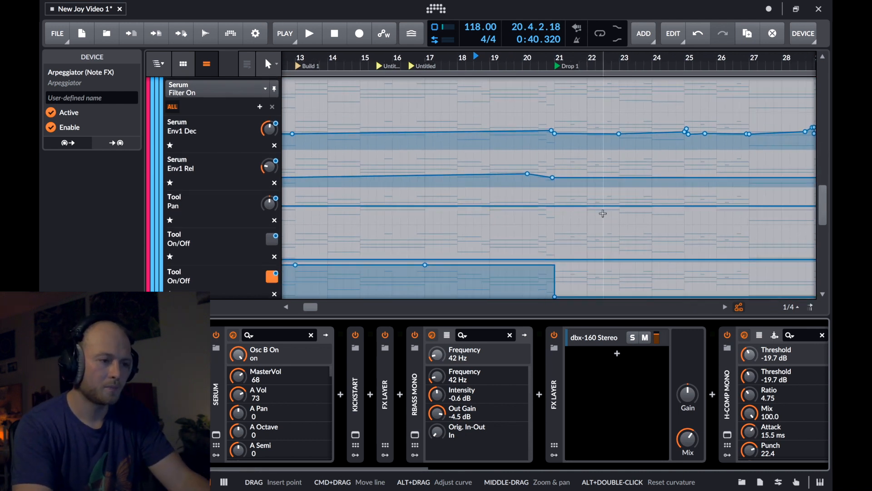
pyautogui.scroll(3, 604, 218)
pyautogui.scroll(2, 605, 218)
pyautogui.click(555, 58)
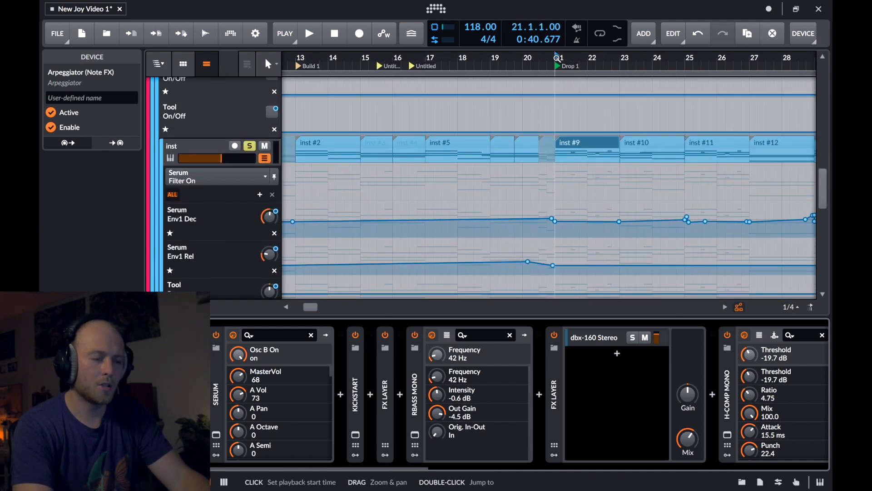
pyautogui.hscroll(3, 525, 197)
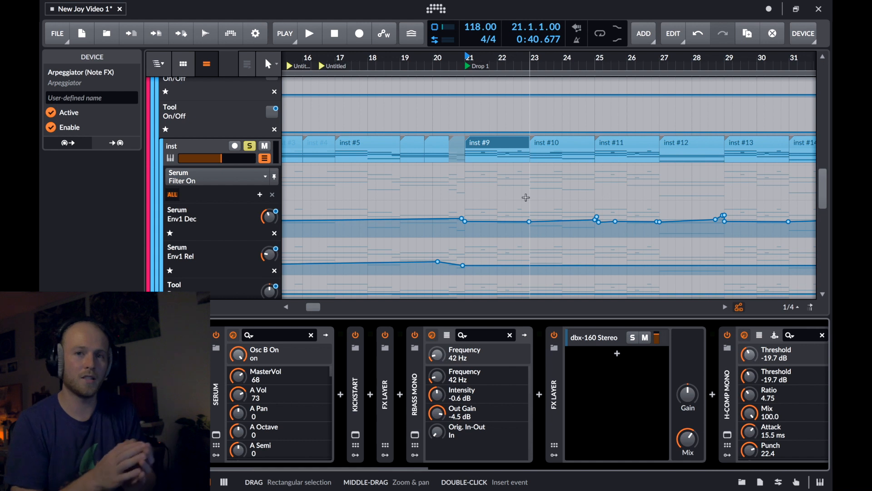
pyautogui.press('space')
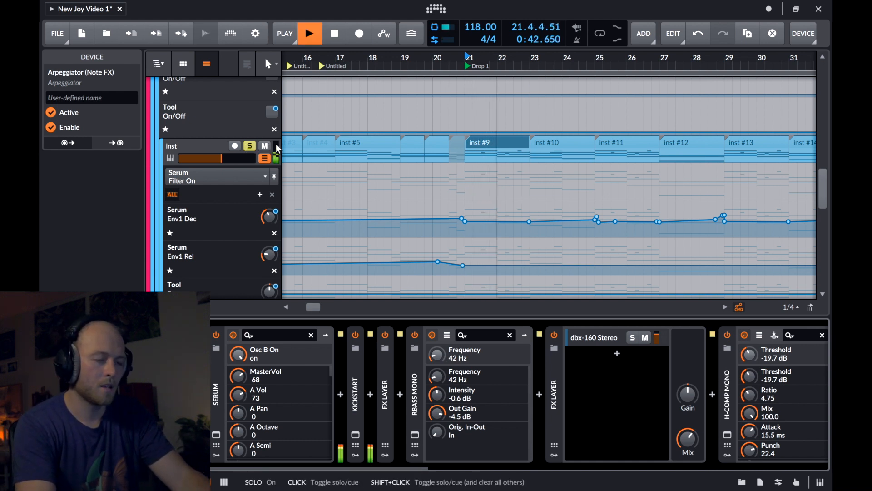
pyautogui.scroll(-2, 492, 199)
pyautogui.scroll(-2, 493, 199)
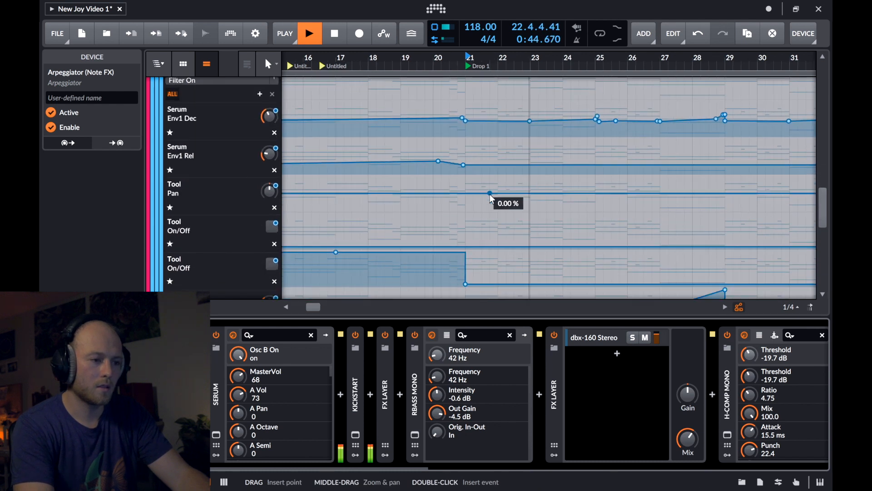
pyautogui.scroll(2, 542, 171)
pyautogui.press('space')
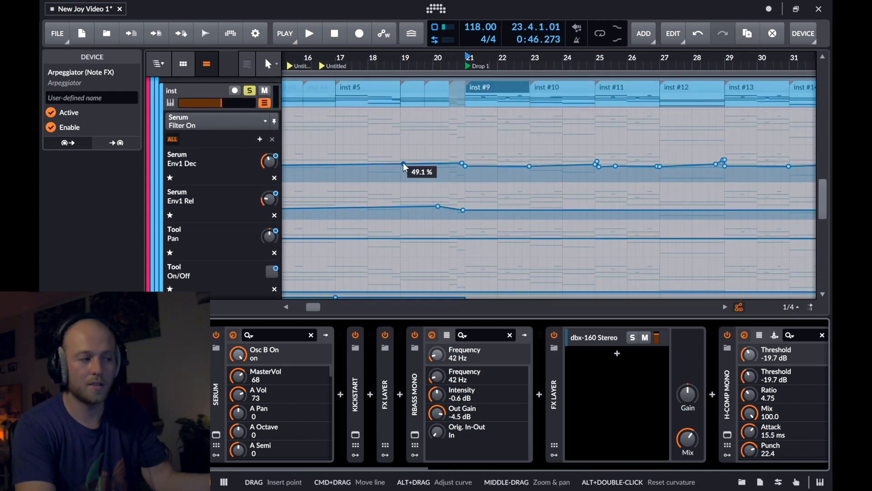
# - Audition the soloed inst track from Drop 1 and around bar 25 to hear the Env1 Dec automation peak
pyautogui.scroll(-1, 403, 162)
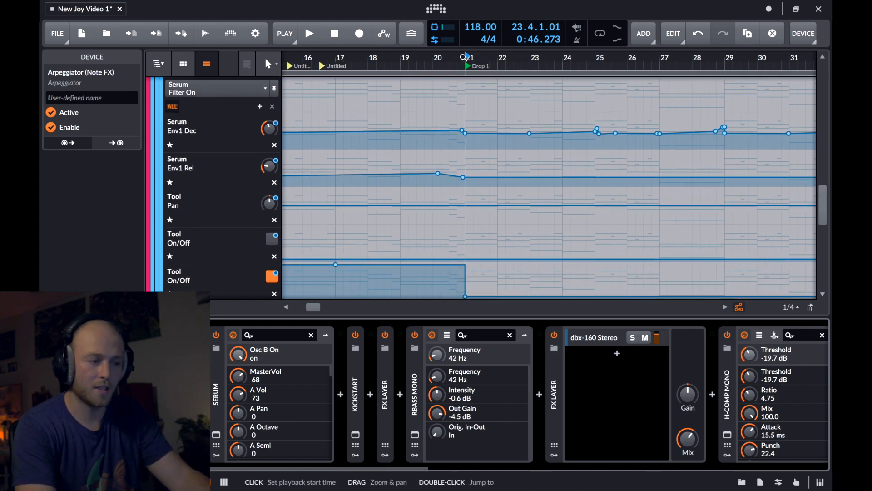
pyautogui.press('space')
pyautogui.click(586, 58)
pyautogui.press('space')
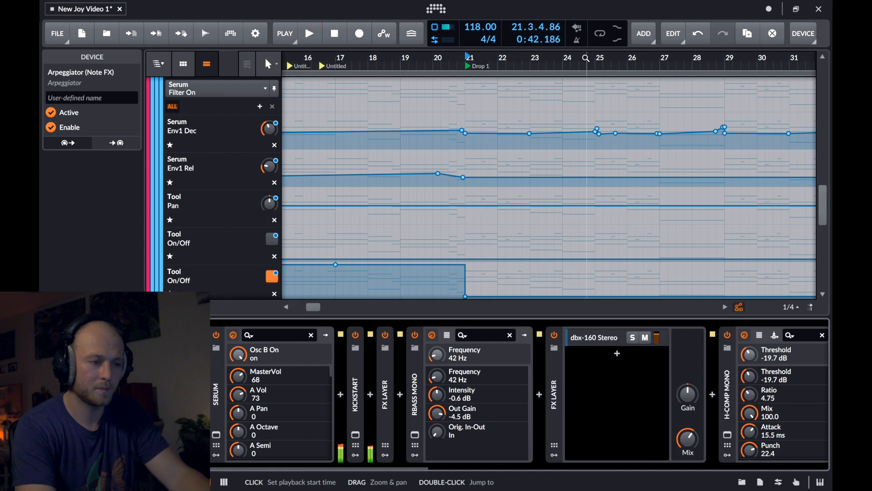
pyautogui.press('space')
pyautogui.press('space')
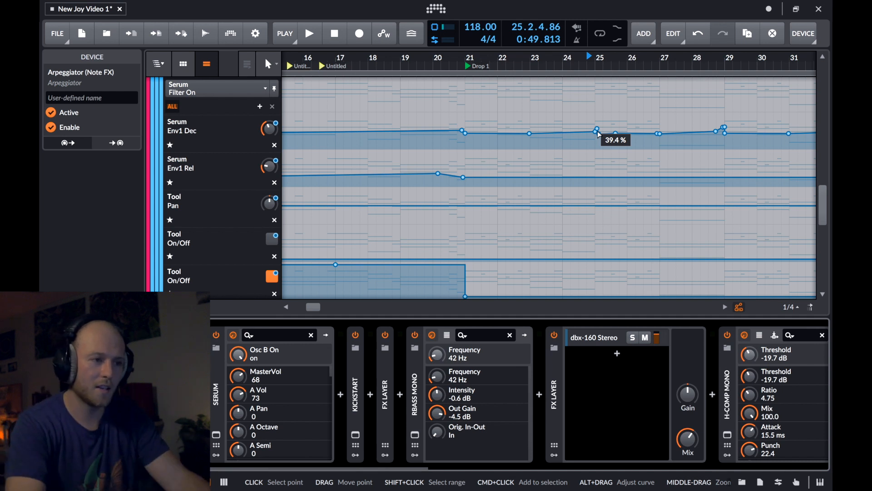
pyautogui.click(594, 62)
pyautogui.press('space')
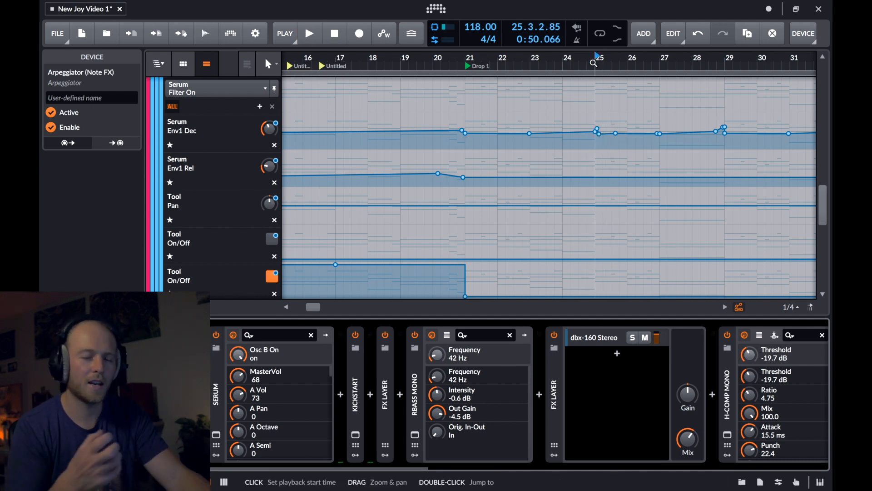
# - Hide the automation lanes of the first inst track and Group 1
pyautogui.scroll(2, 480, 145)
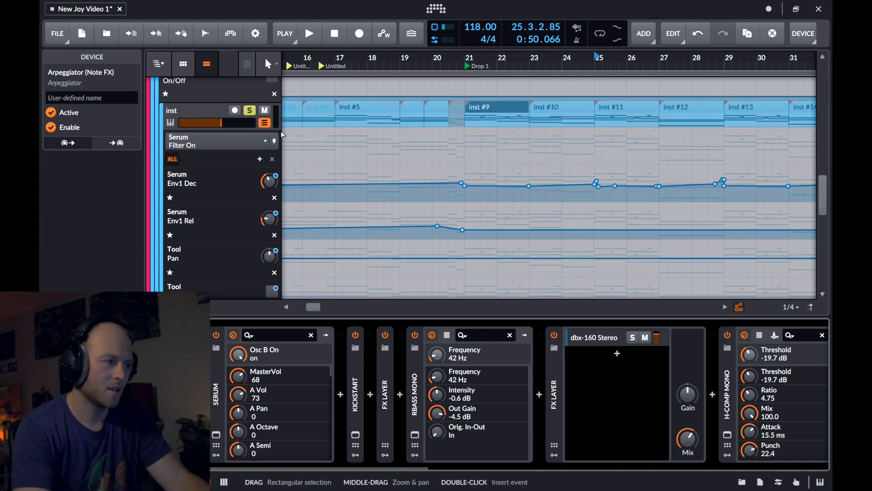
pyautogui.click(264, 122)
pyautogui.scroll(2, 363, 137)
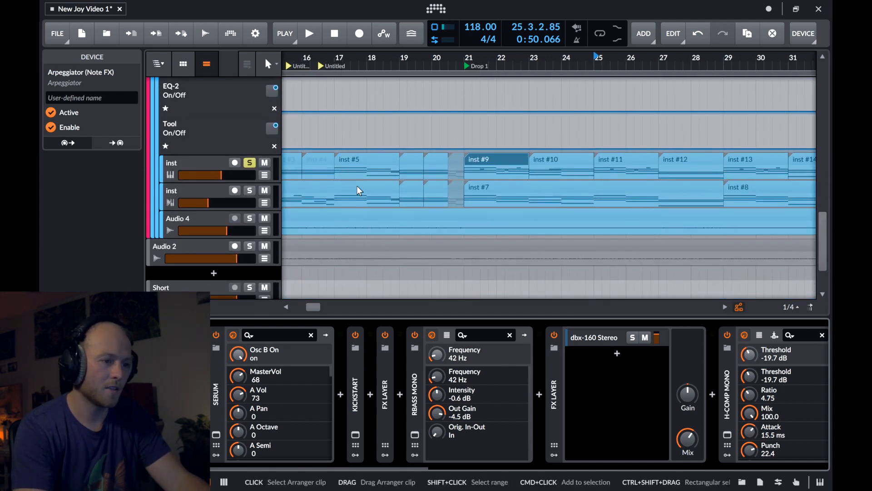
pyautogui.scroll(10, 357, 187)
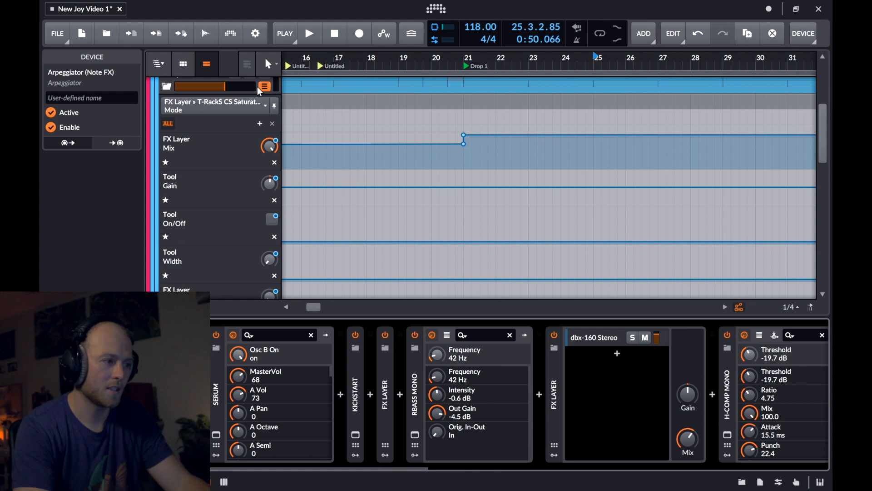
pyautogui.scroll(10, 354, 188)
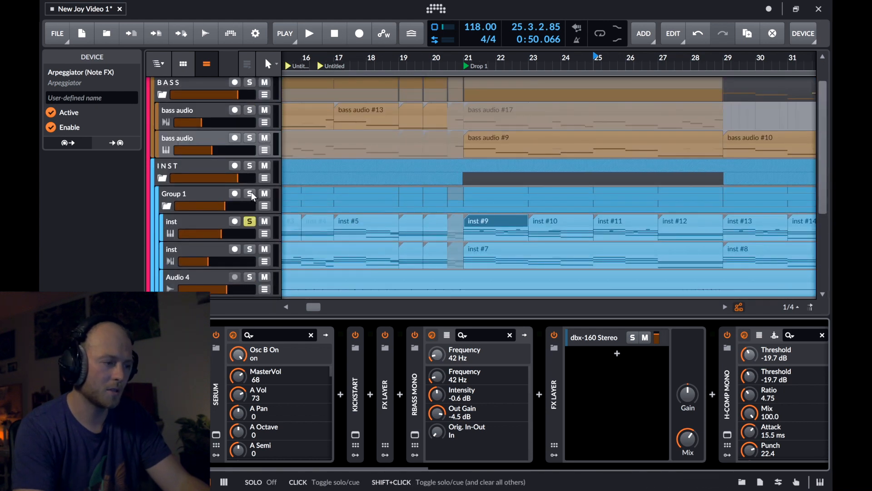
# - Solo Group 1, play it from bar 25, and show its automation lanes to examine the Distortion Mix curves in the drop
pyautogui.click(252, 192)
pyautogui.press('space')
pyautogui.click(205, 193)
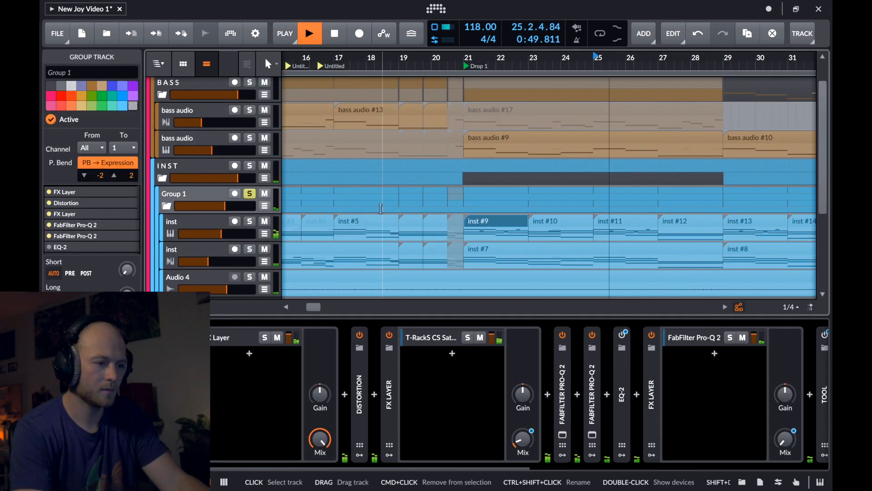
pyautogui.click(265, 206)
pyautogui.scroll(-10, 474, 220)
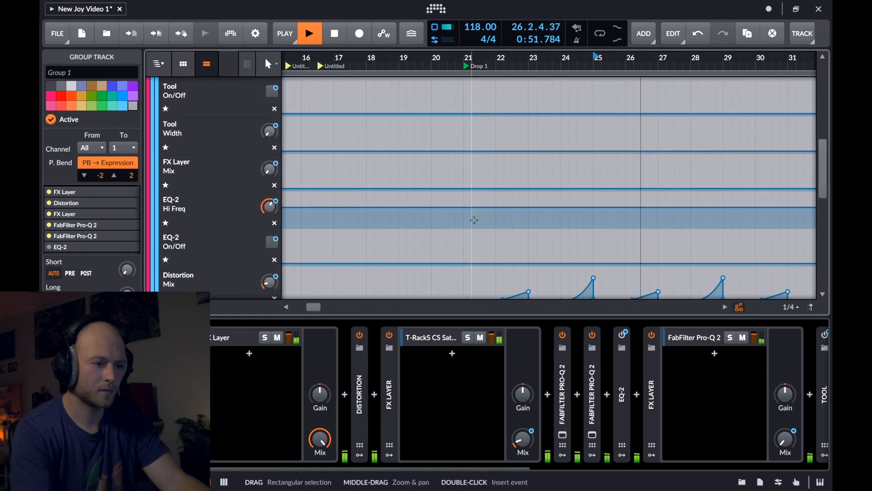
pyautogui.press('space')
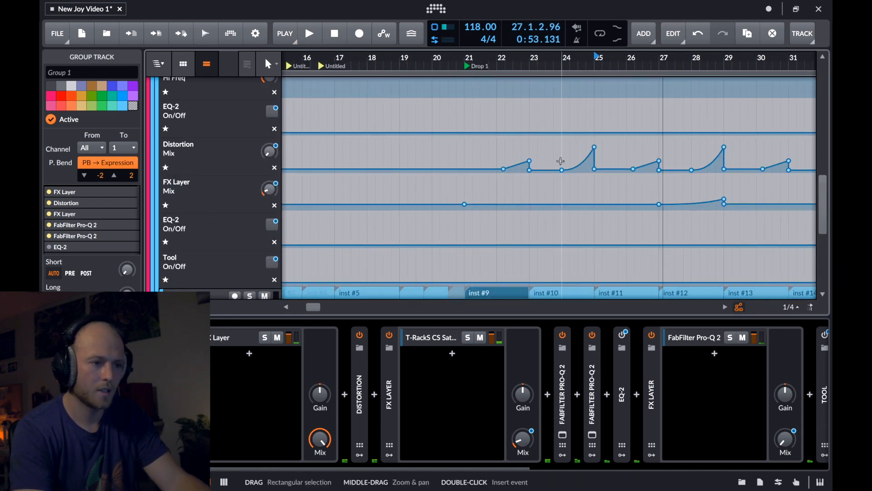
pyautogui.moveTo(512, 166); pyautogui.dragTo(472, 169)
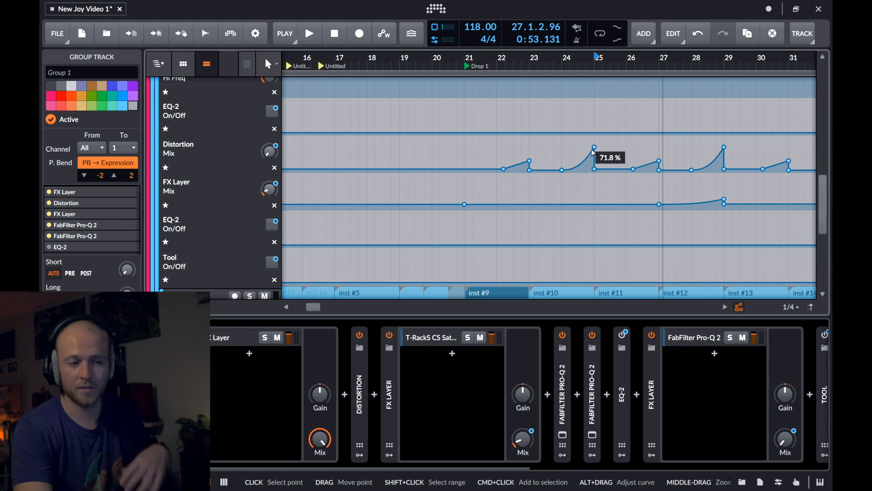
# - Play the soloed Group 1 from bar 27 to hear its Distortion Mix and FX Layer Mix automation ramps leading into bar 29
pyautogui.hscroll(2, 464, 197)
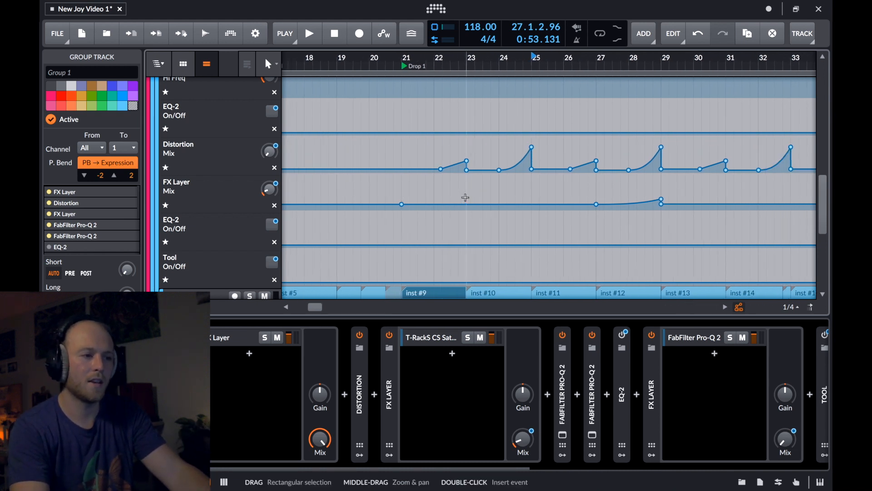
pyautogui.click(579, 204)
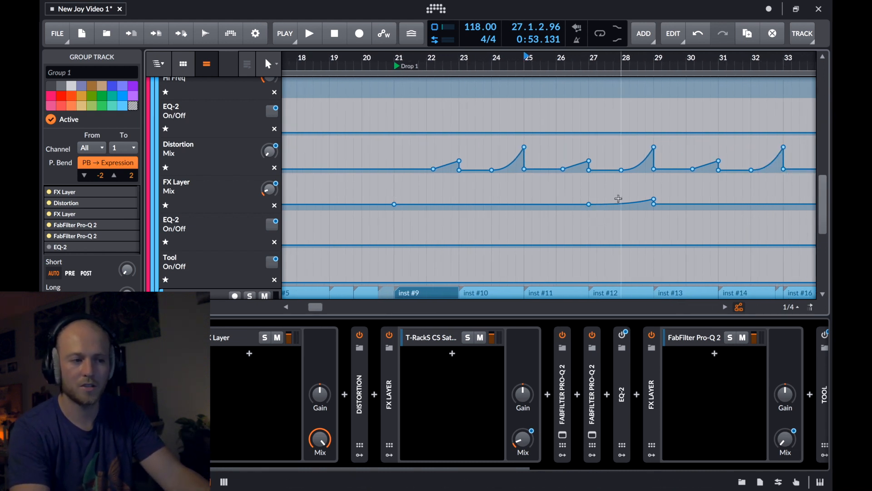
pyautogui.click(593, 55)
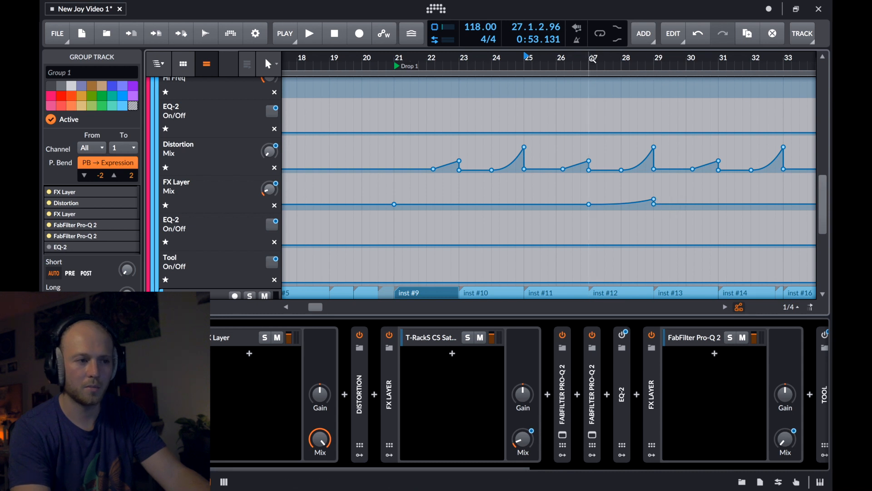
pyautogui.press('space')
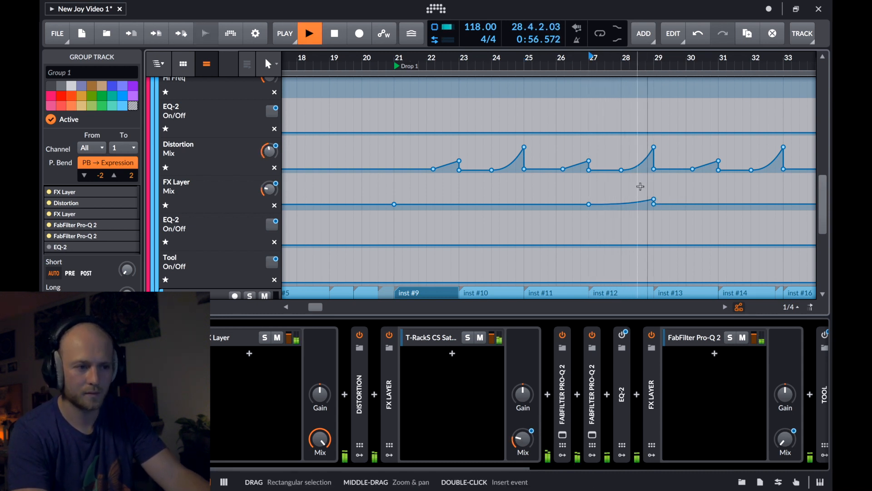
pyautogui.press('space')
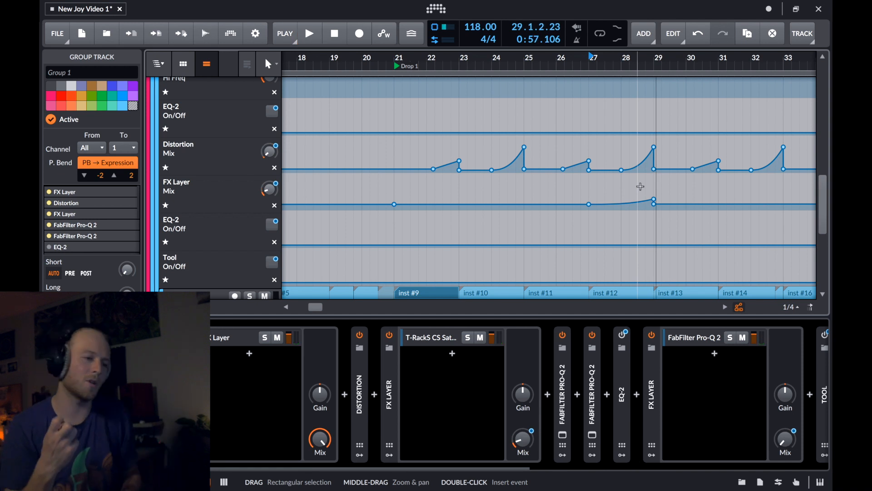
# - Hide the automation lanes of Group 1
pyautogui.scroll(3, 641, 186)
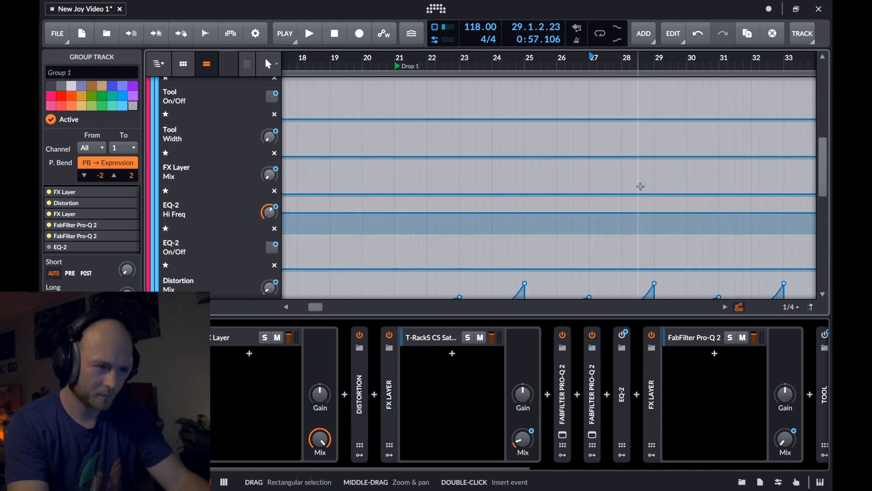
pyautogui.scroll(5, 640, 186)
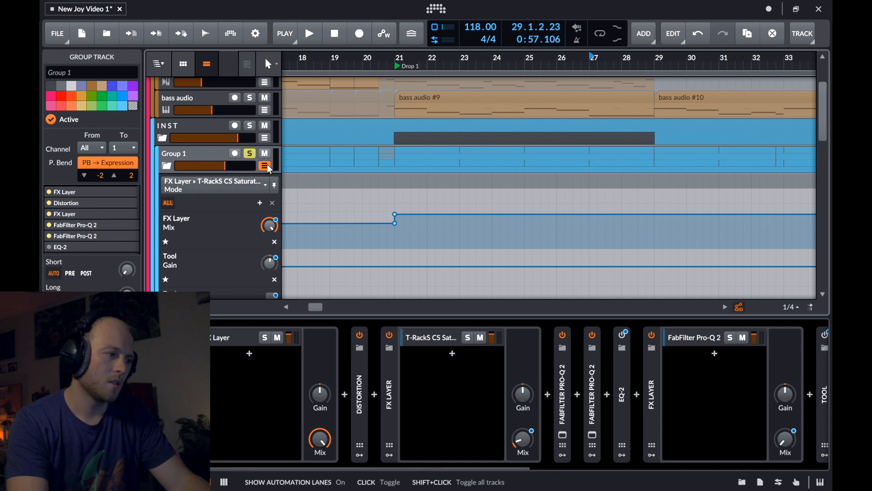
pyautogui.click(266, 166)
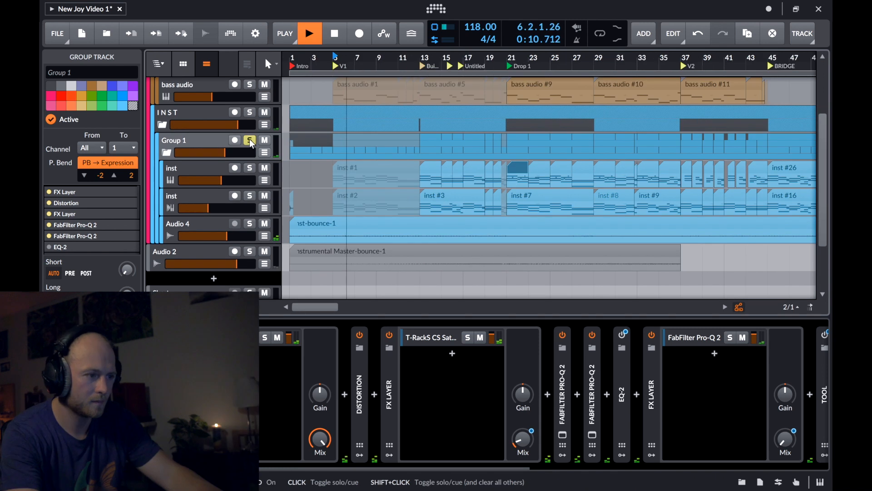
# - Stop the verse playback and audition the build section from bar 13 with Group 1 unsoloed
pyautogui.press('space')
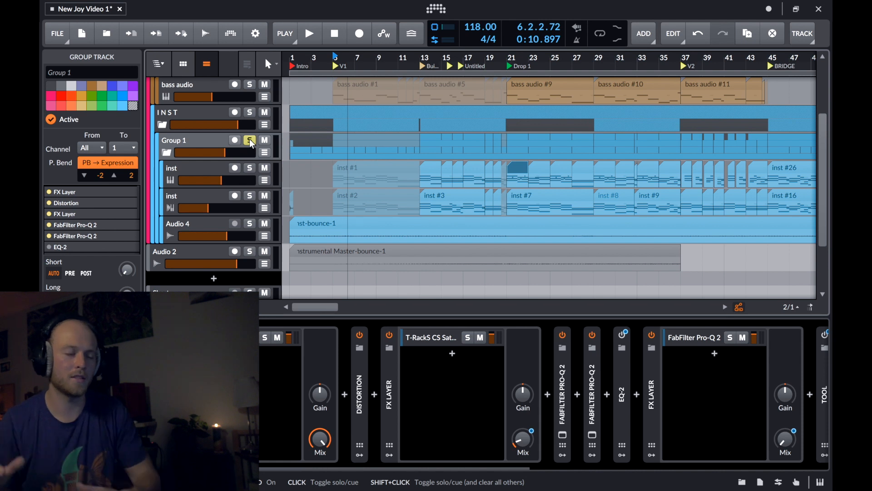
pyautogui.doubleClick(422, 58)
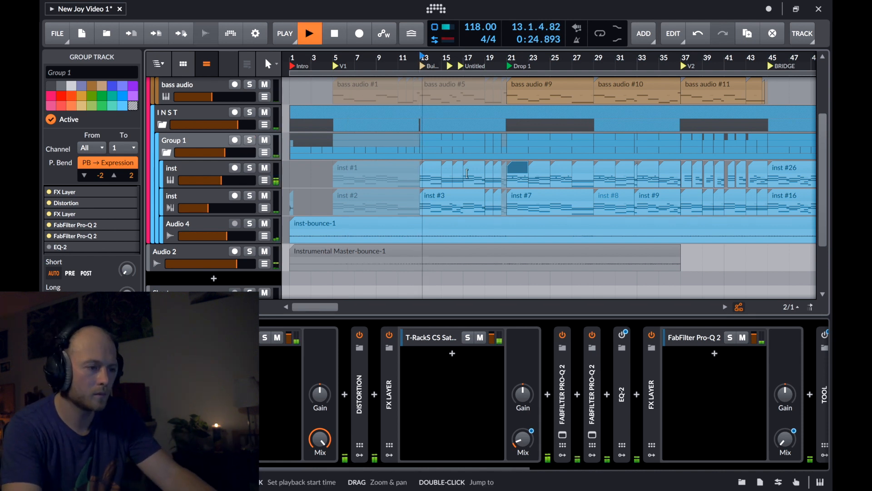
pyautogui.scroll(3, 467, 176)
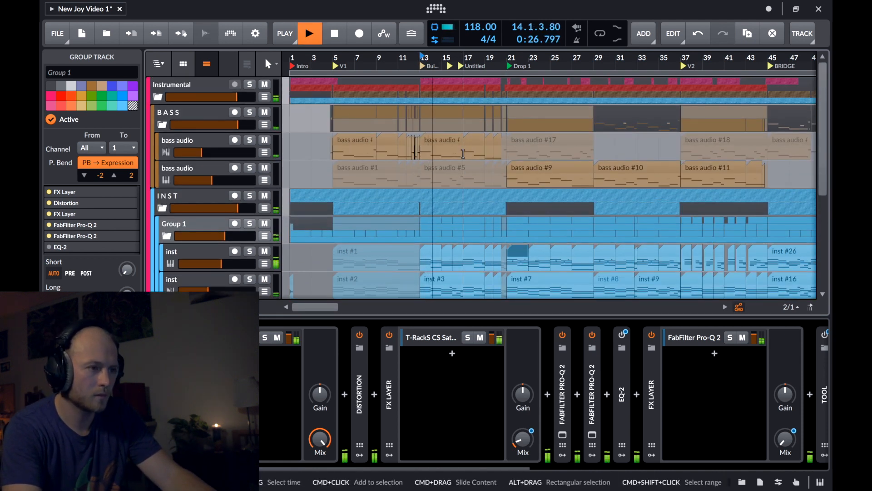
pyautogui.press('space')
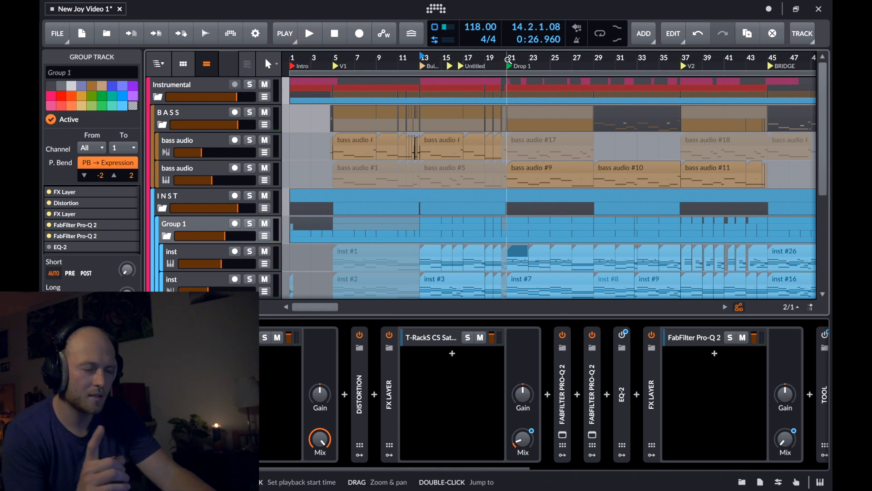
# - Solo the Audio 2 master bounce, play it from Drop 1 at bar 21, and unsolo it before stopping playback
pyautogui.click(507, 60)
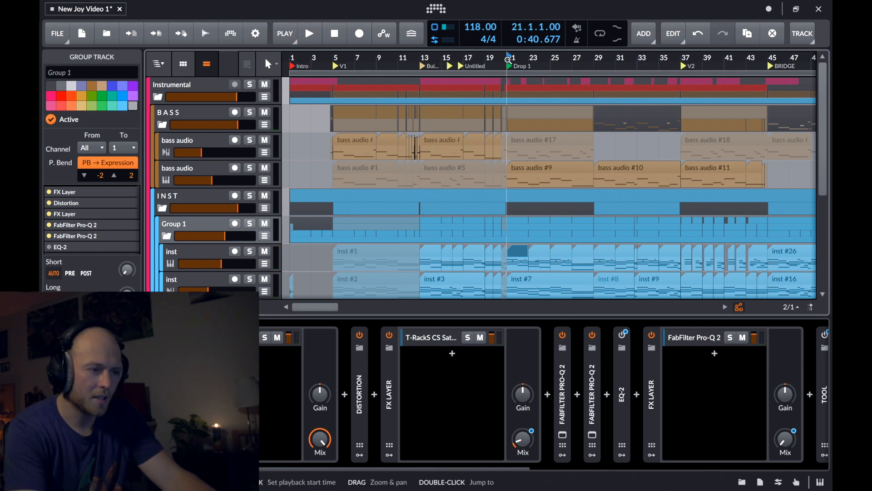
pyautogui.scroll(-4, 251, 181)
pyautogui.click(252, 181)
pyautogui.press('space')
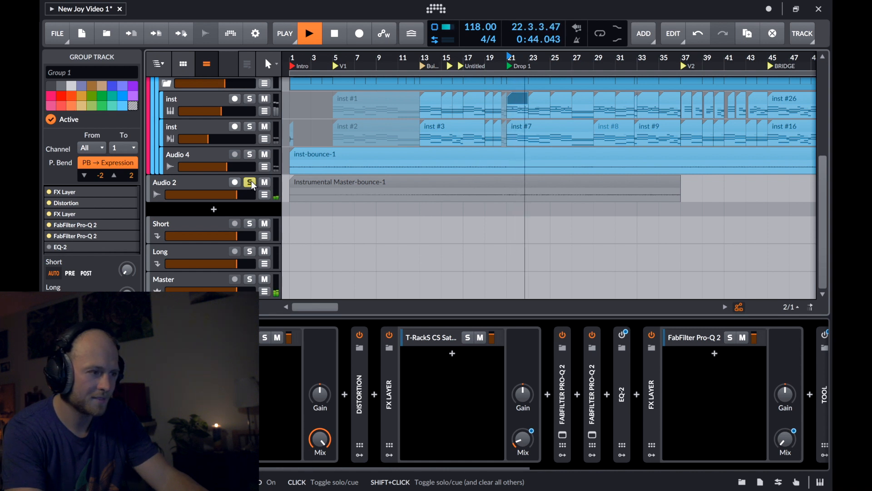
pyautogui.click(250, 182)
pyautogui.press('space')
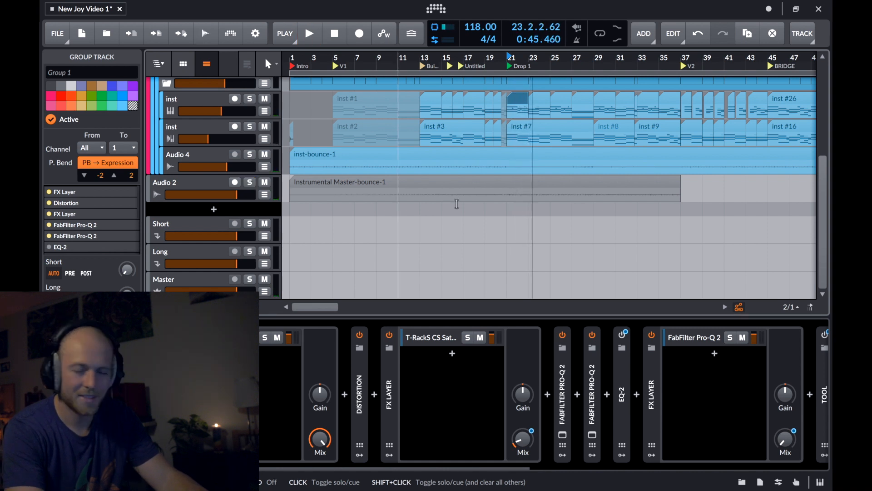